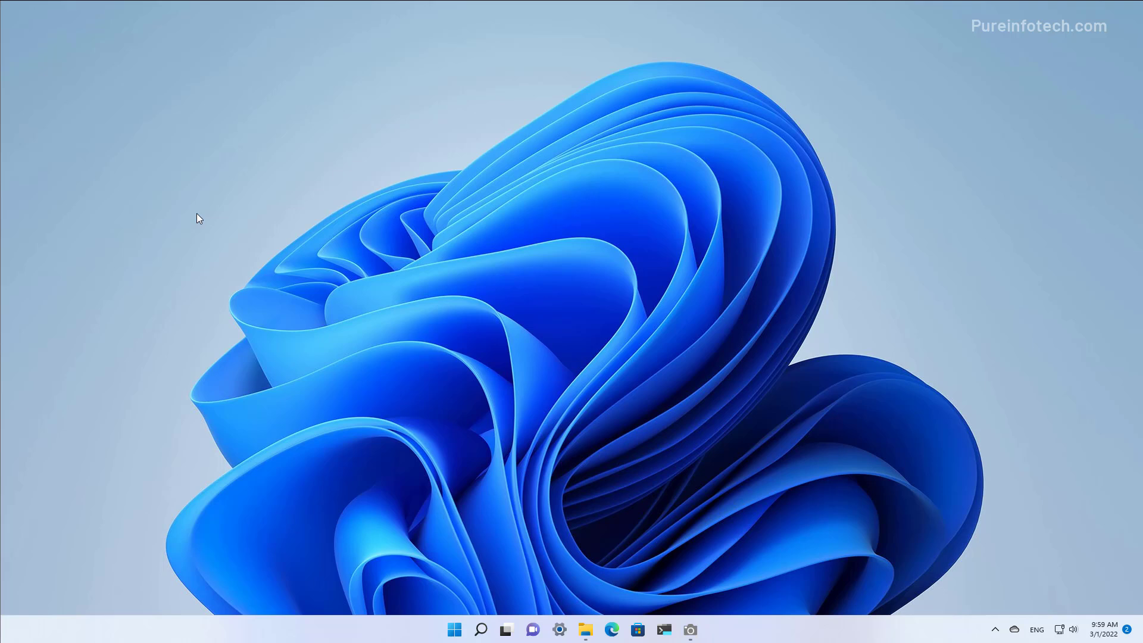
Step: Launch the Local Group Policy Editor from a gpedit Start search
key(super)
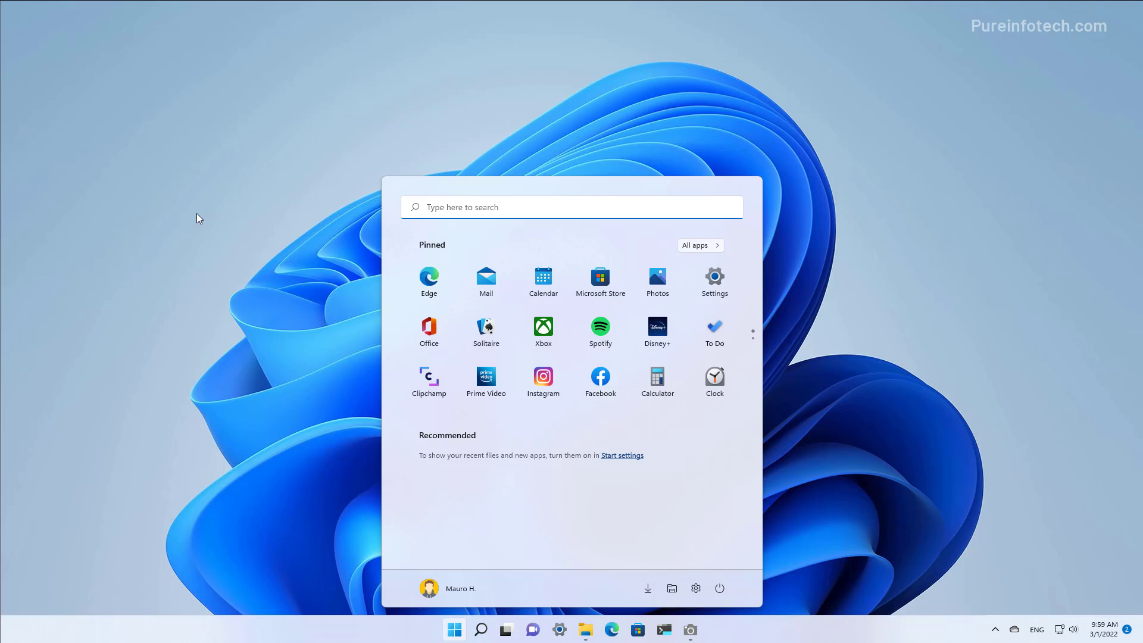
text(gpedit)
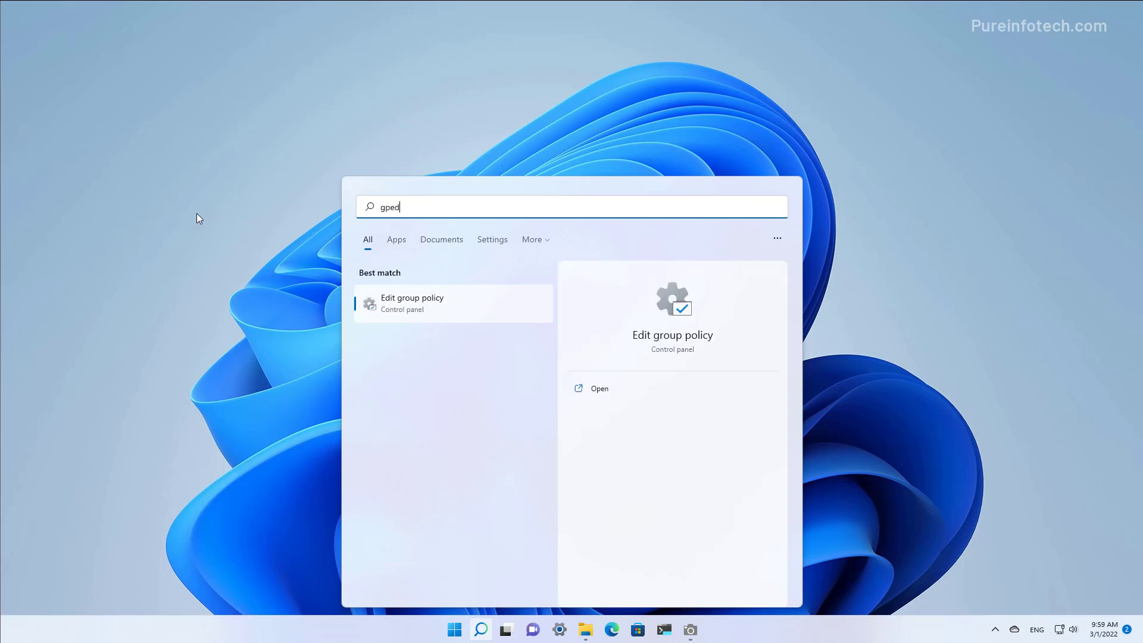
click(428, 306)
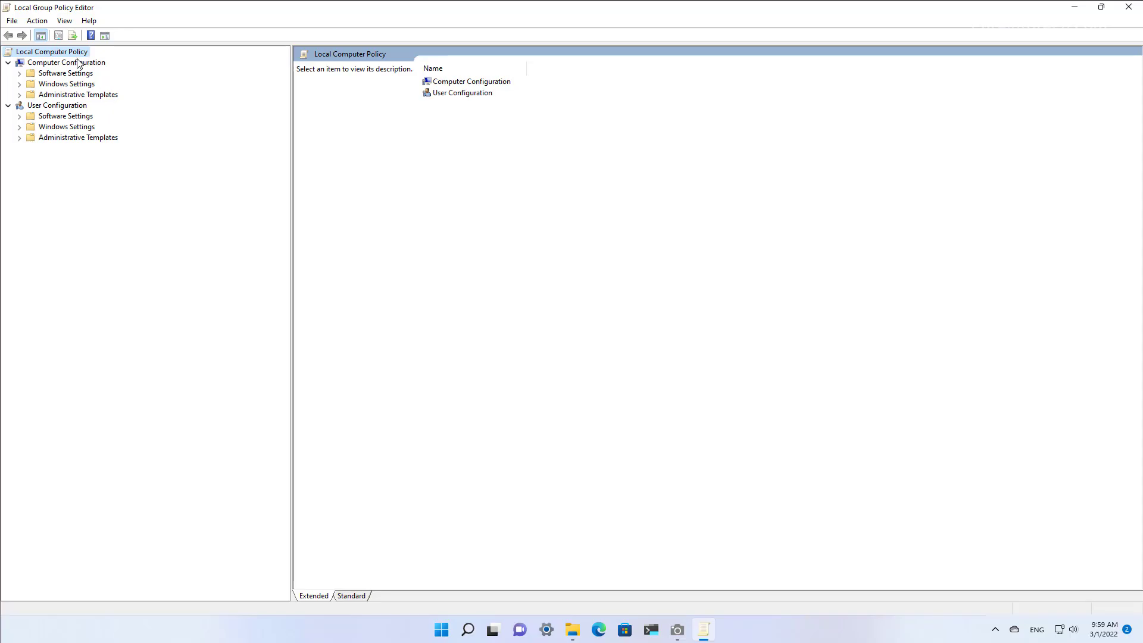
Step: Expand Administrative Templates > Windows Components > Windows Update > Manage end user experience
double_click(83, 95)
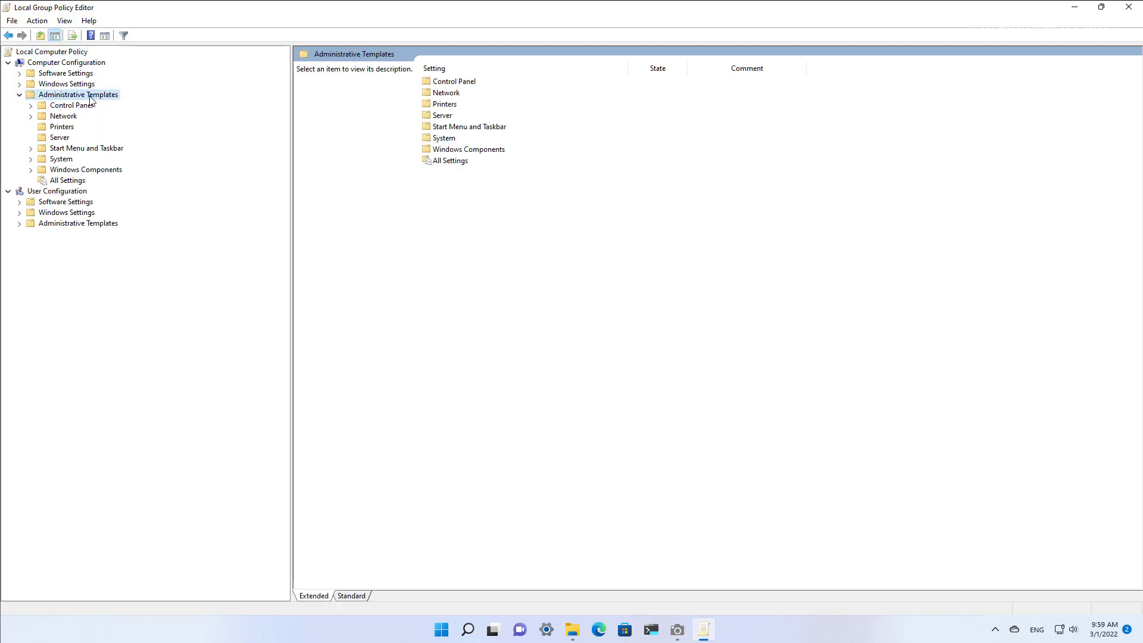
double_click(97, 170)
scroll(137, 280, down, 15)
double_click(101, 524)
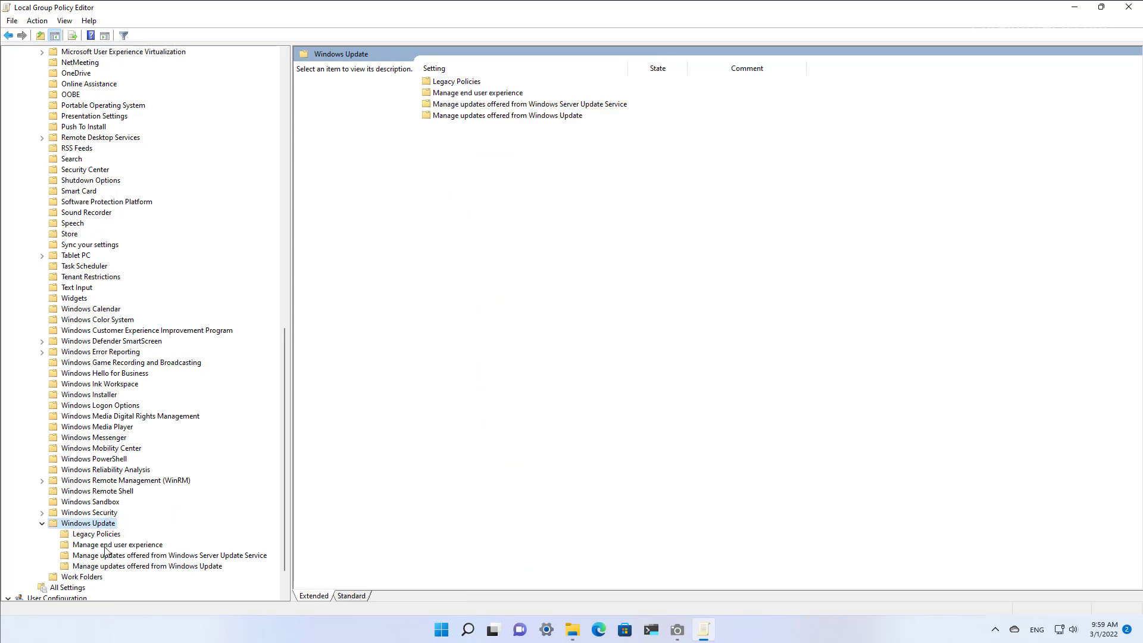
click(105, 546)
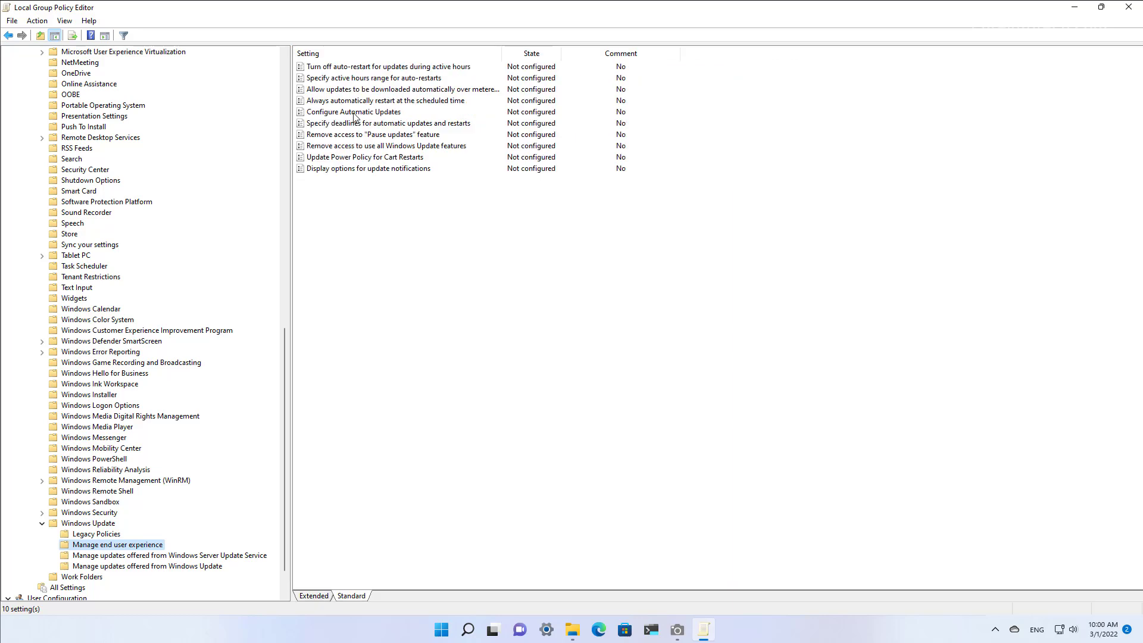
Step: Set the Configure Automatic Updates policy to Disabled and apply it
double_click(355, 113)
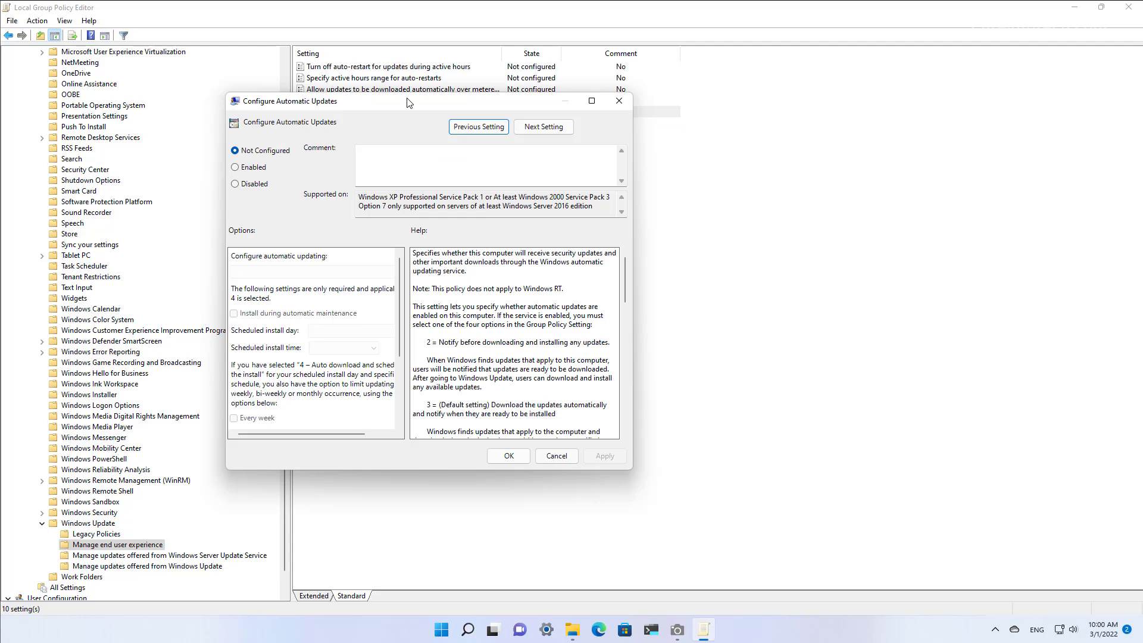
click(235, 184)
click(604, 455)
click(508, 456)
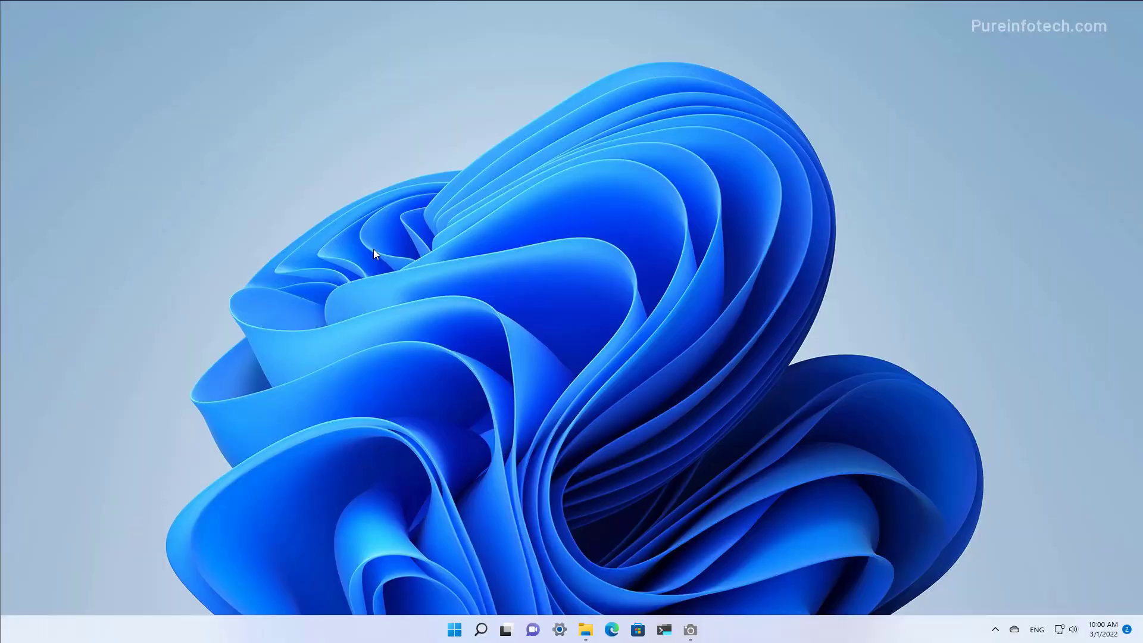
click(559, 629)
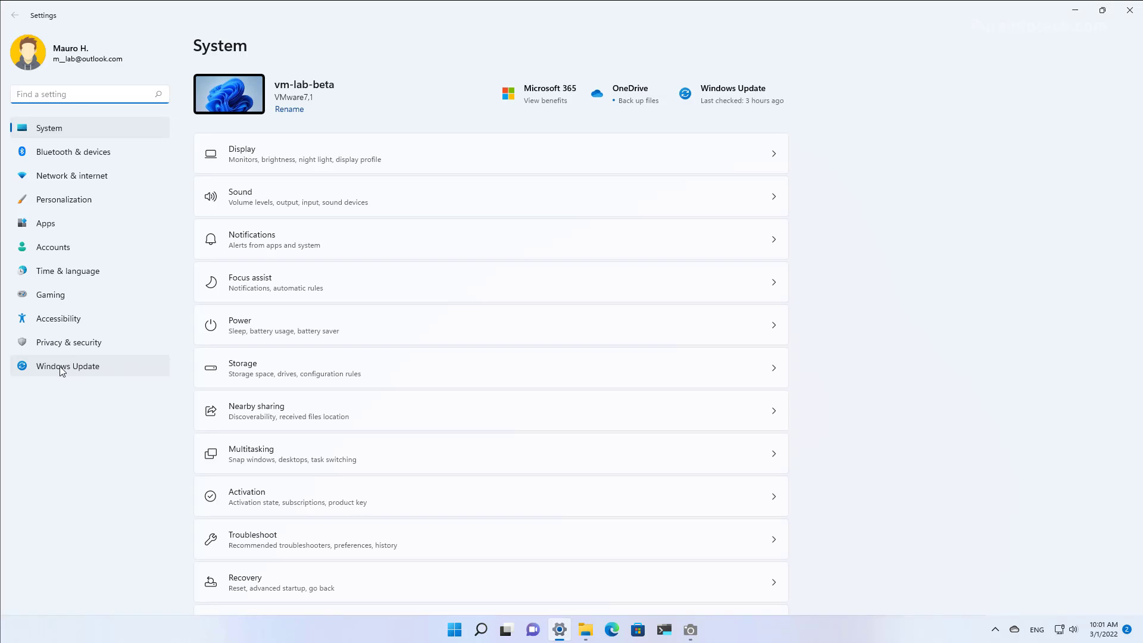
Step: Confirm the Windows Update page reports up to date, then minimize Settings
click(62, 367)
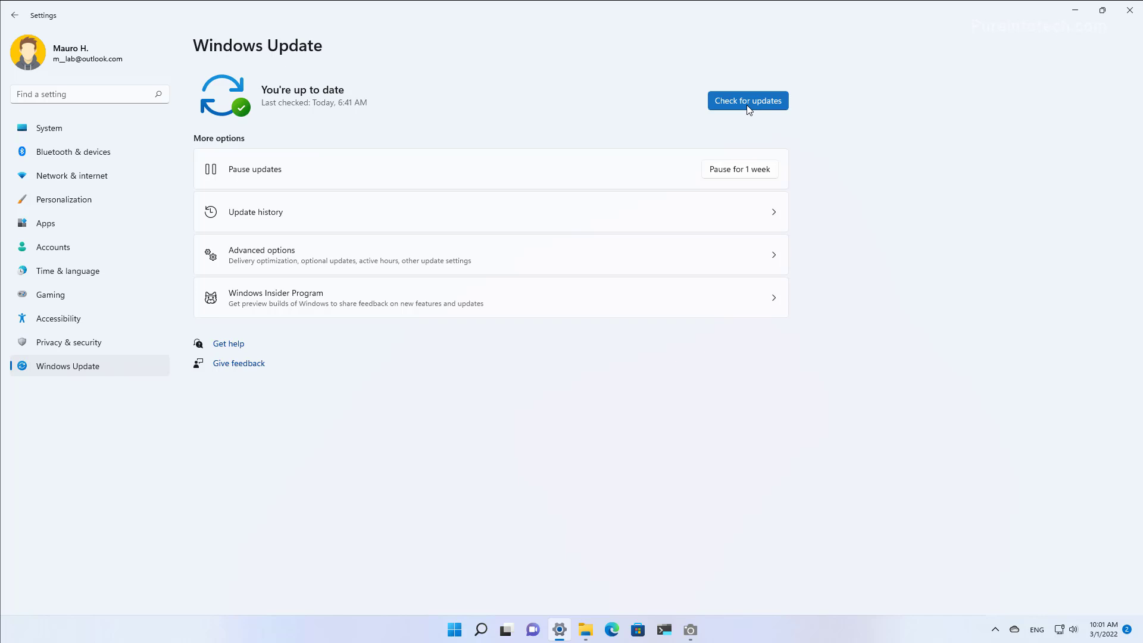
click(1075, 10)
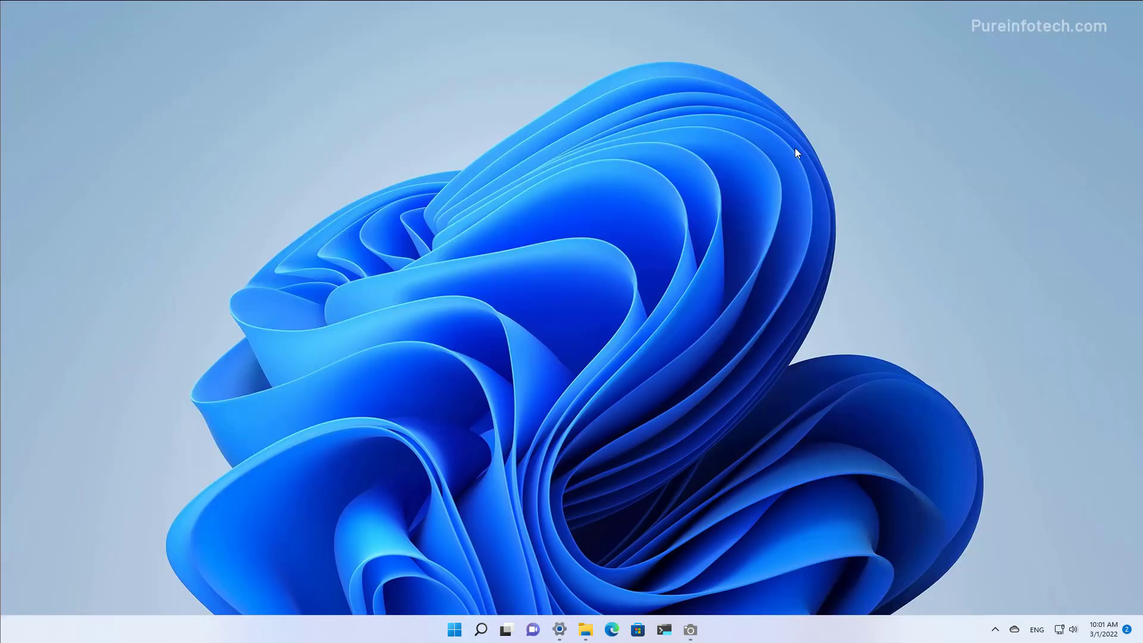
Step: Relaunch Group Policy Editor maximized, in Standard view, with a wider folder tree
key(super)
text(gpe)
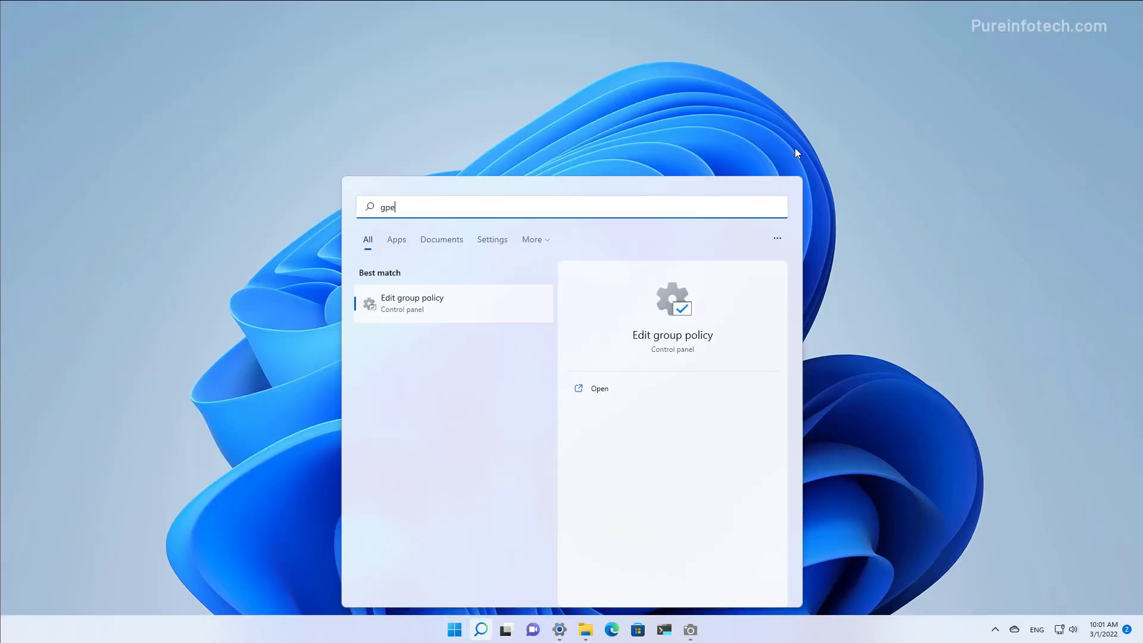
click(399, 309)
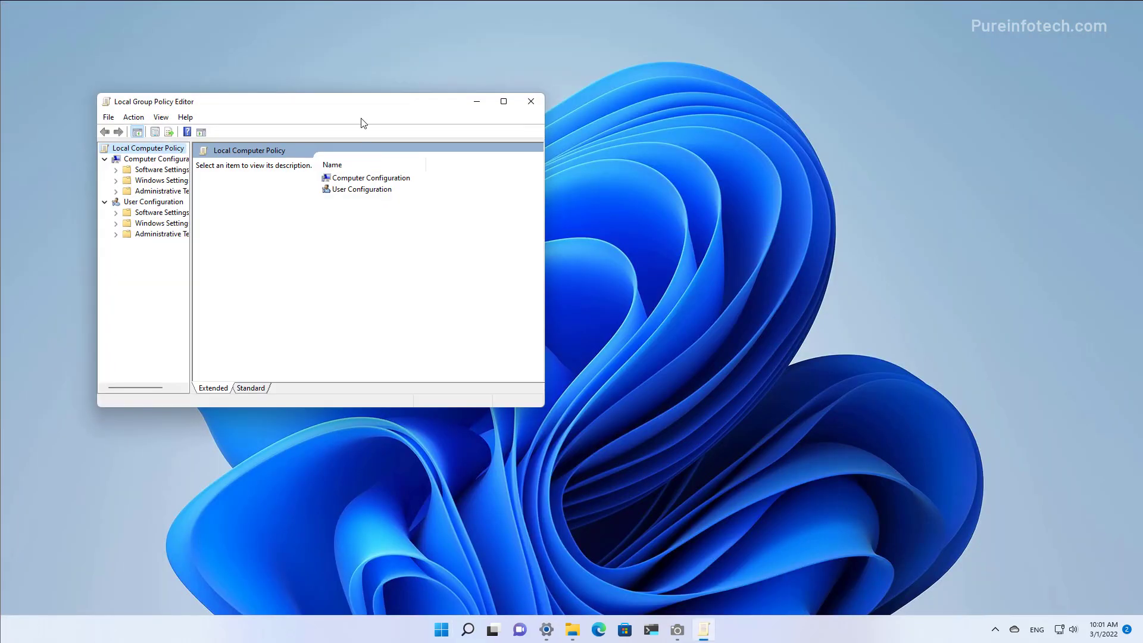
double_click(364, 103)
click(146, 598)
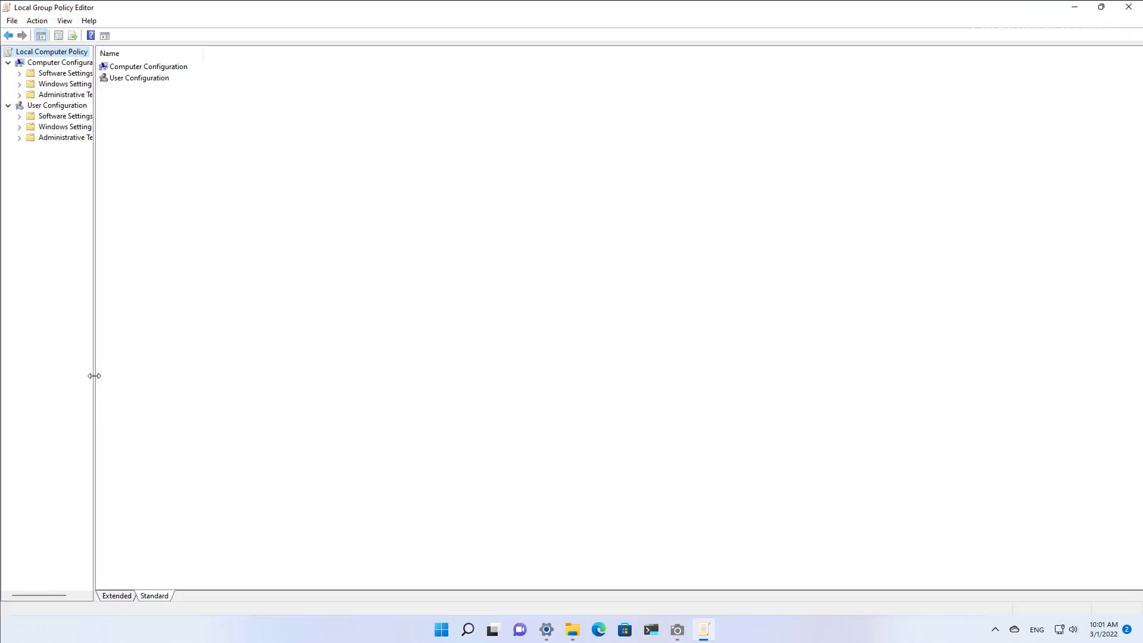
drag(92, 370, 242, 364)
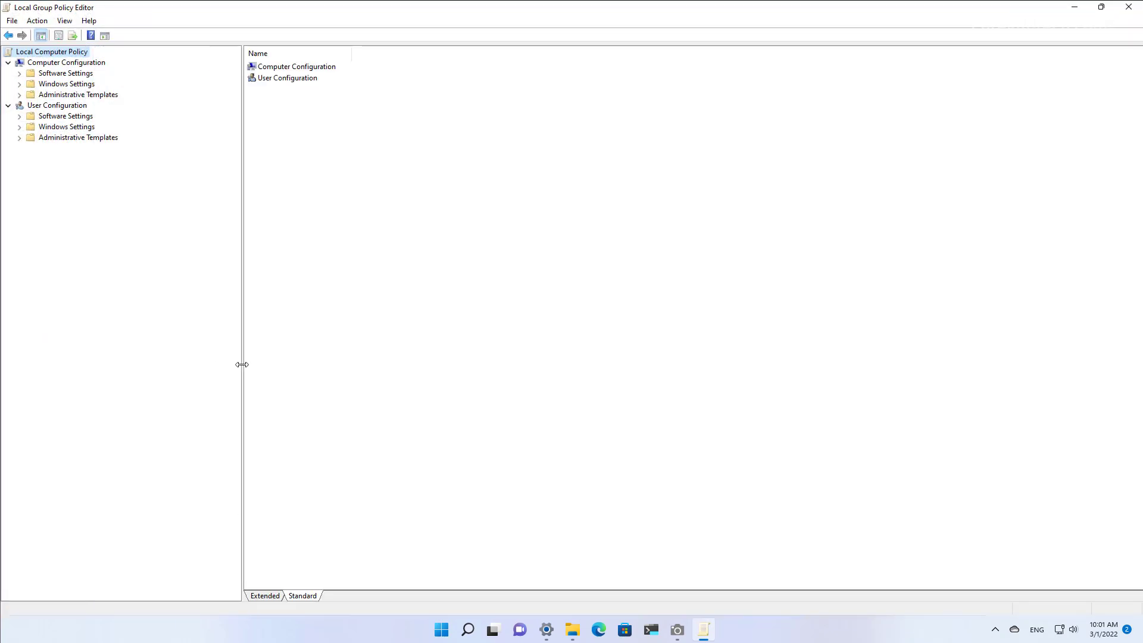
Step: Go to Manage end user experience and open Configure Automatic Updates, still listed as Disabled
double_click(71, 96)
double_click(83, 173)
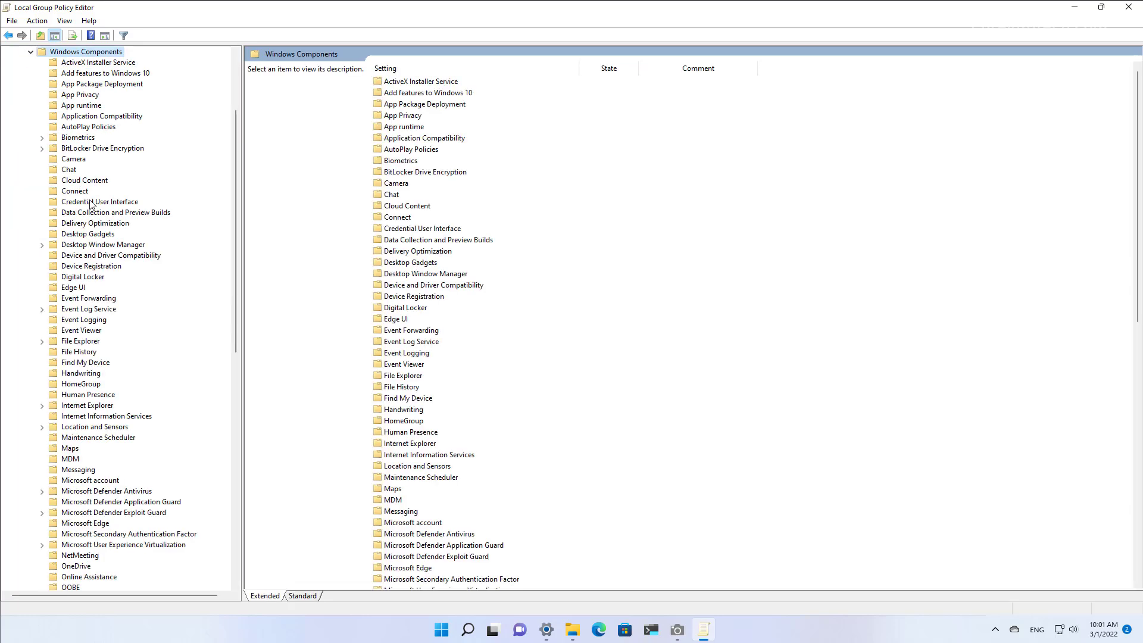
scroll(122, 444, down, 5)
scroll(95, 565, down, 10)
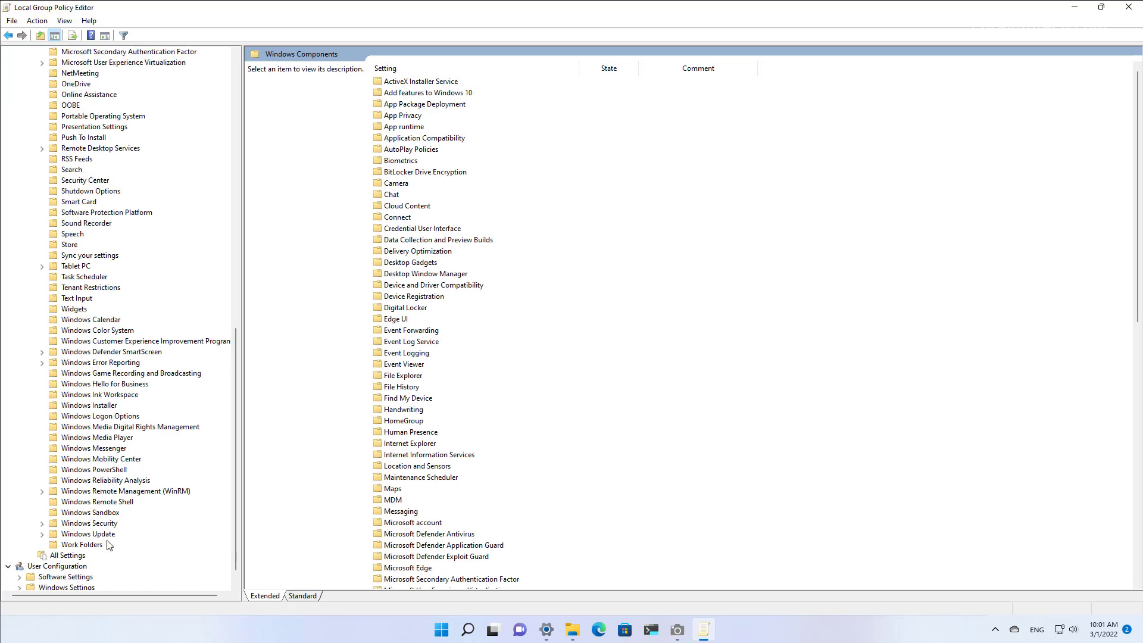
click(103, 513)
click(409, 96)
double_click(409, 95)
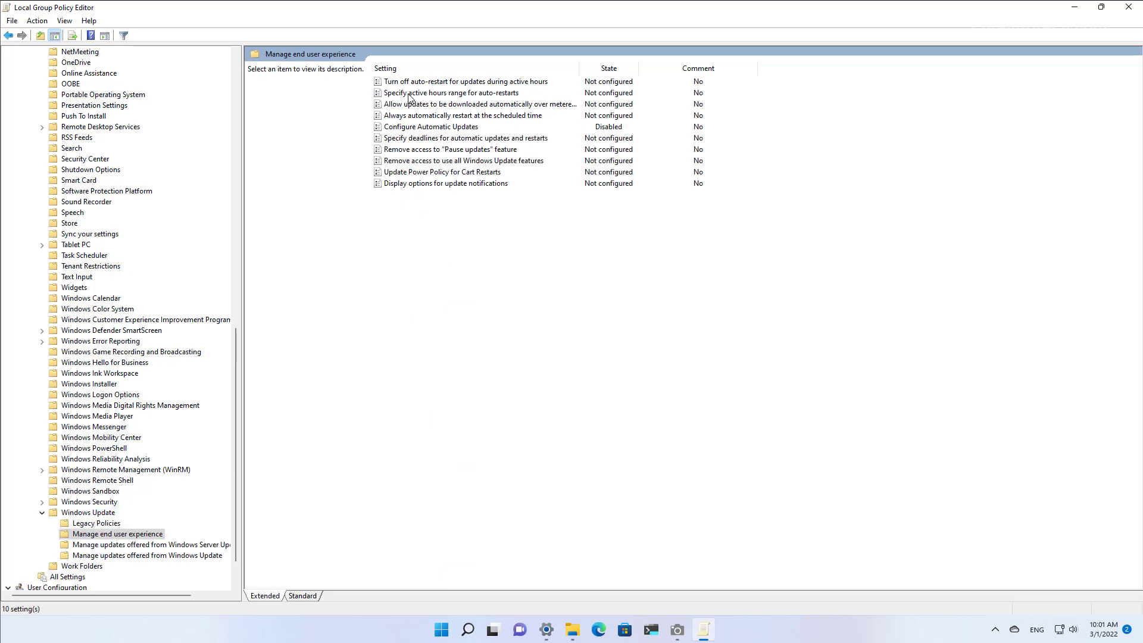
click(460, 128)
double_click(460, 128)
Step: Switch Configure Automatic Updates back to Not Configured and apply it
click(46, 75)
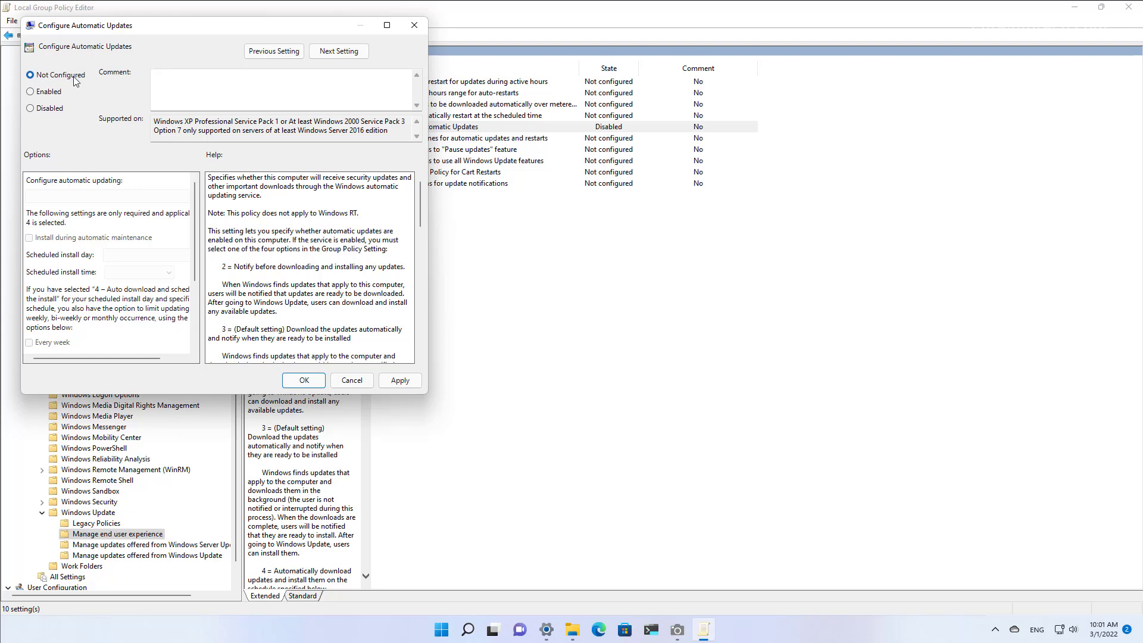
click(400, 380)
click(304, 380)
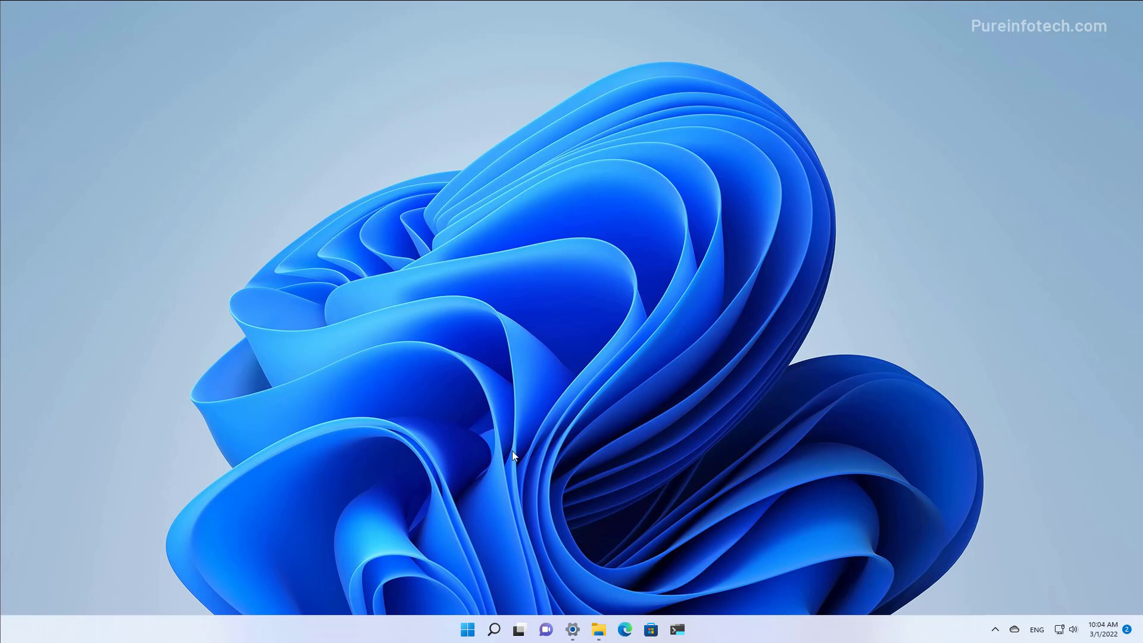
Step: Launch Registry Editor as administrator via a regedit search and clear its address path
key(super)
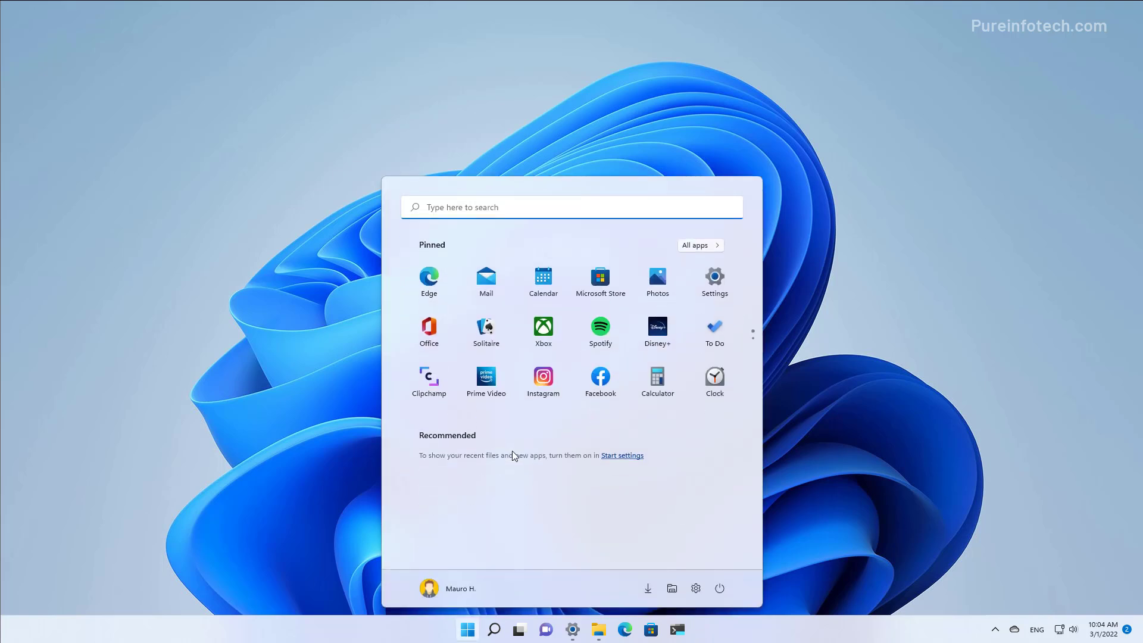
text(registry Editor)
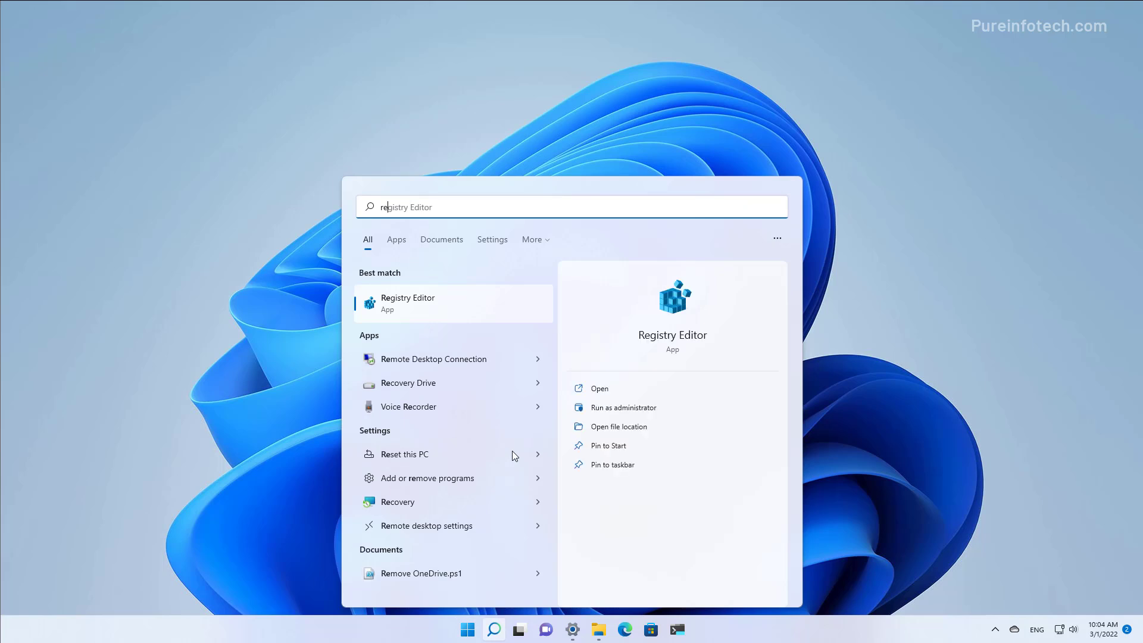
key(ctrl+a)
text(regedit)
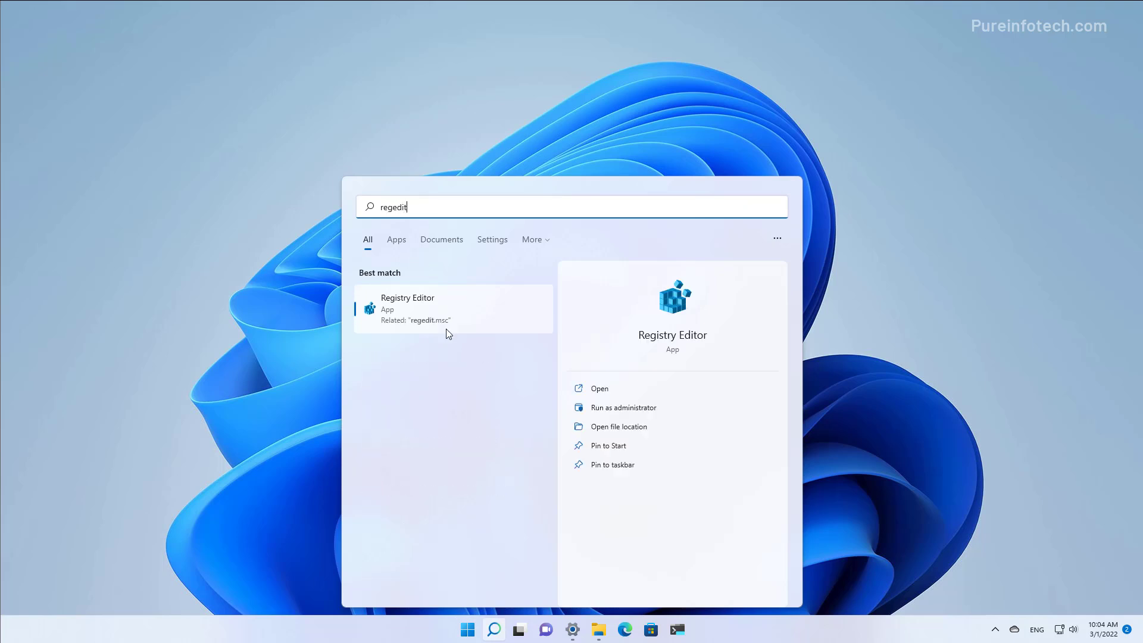
click(432, 308)
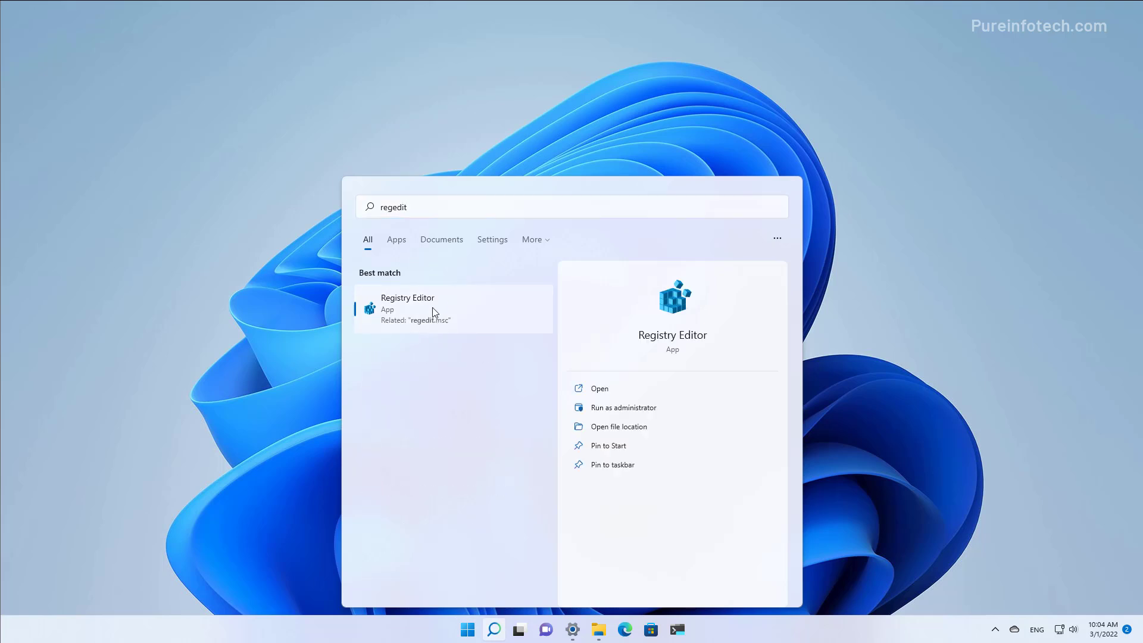
click(522, 404)
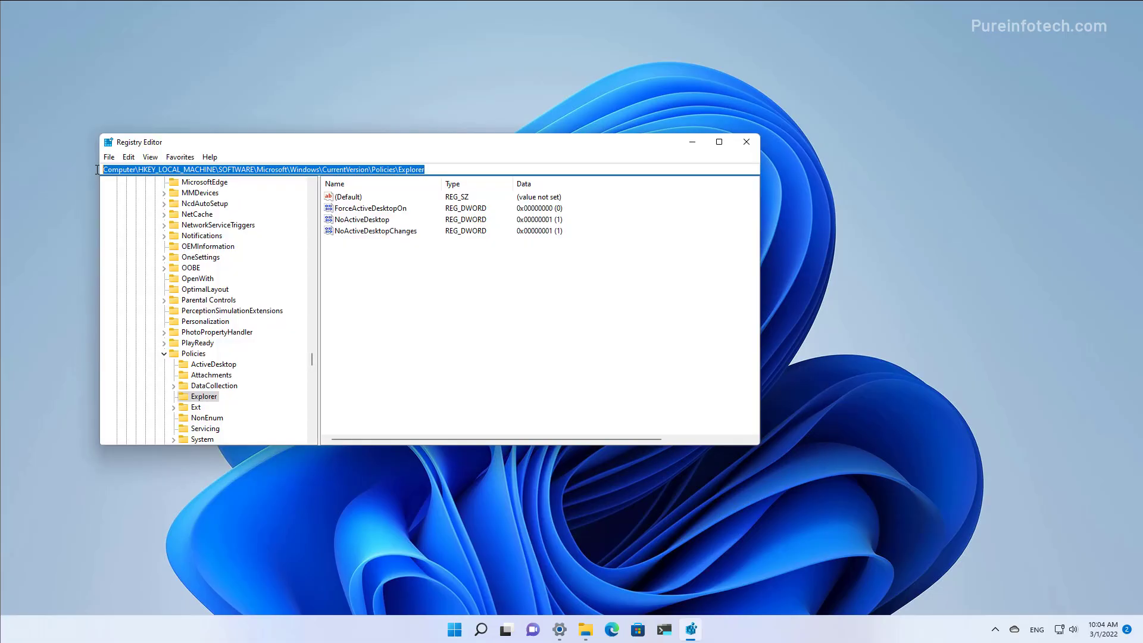
key(BackSpace)
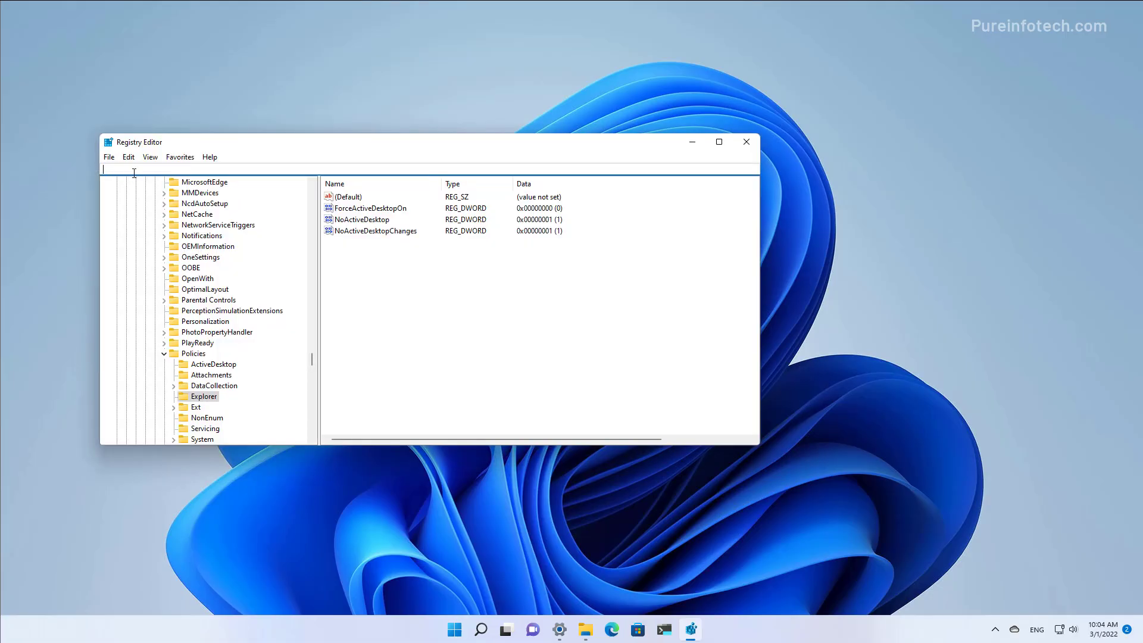
Step: Go to HKEY_LOCAL_MACHINE\SOFTWARE\Policies\Microsoft\Windows and add a key named WindowsUpdate
text(HKEY_LOCAL_MACHINE\SOFTWARE\Policies\Microsoft\Windows)
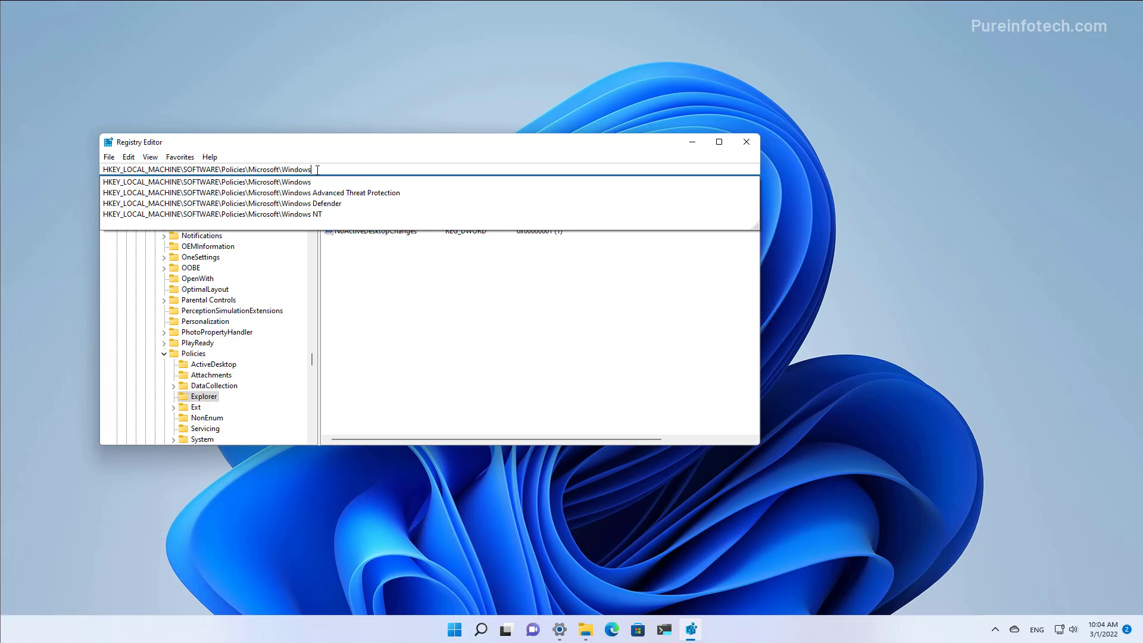
key(Return)
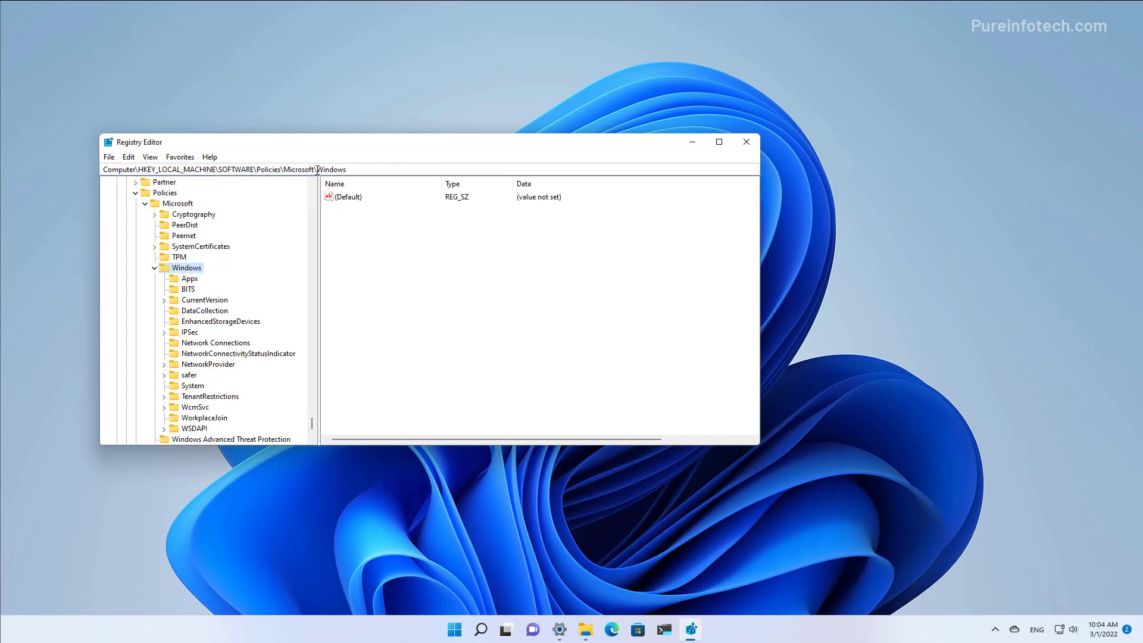
right_click(201, 270)
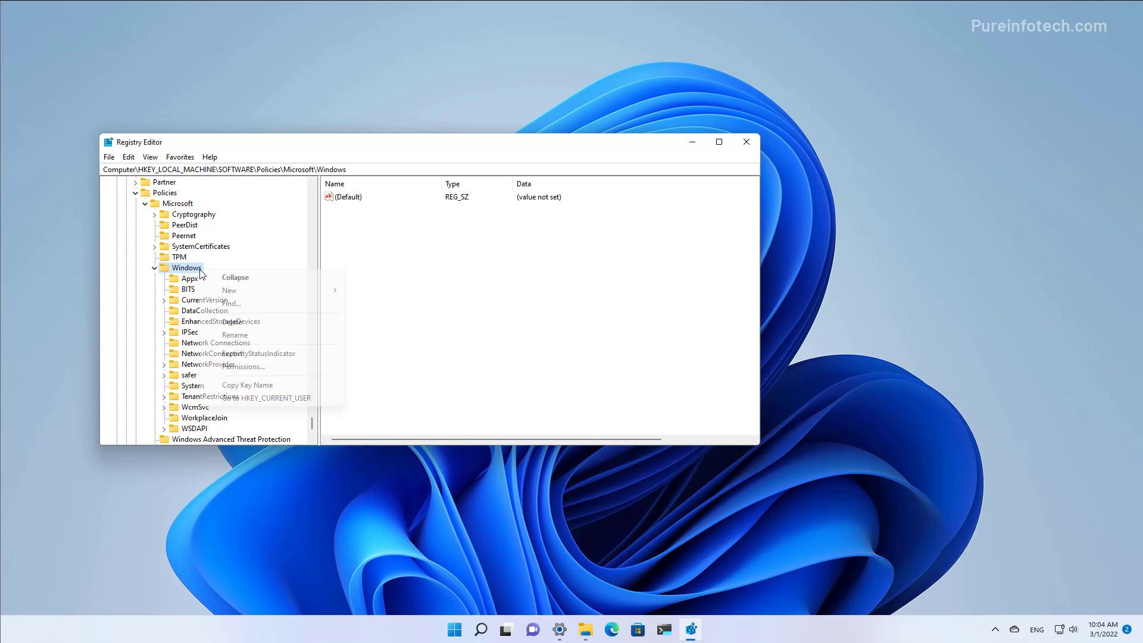
mouse_move(263, 296)
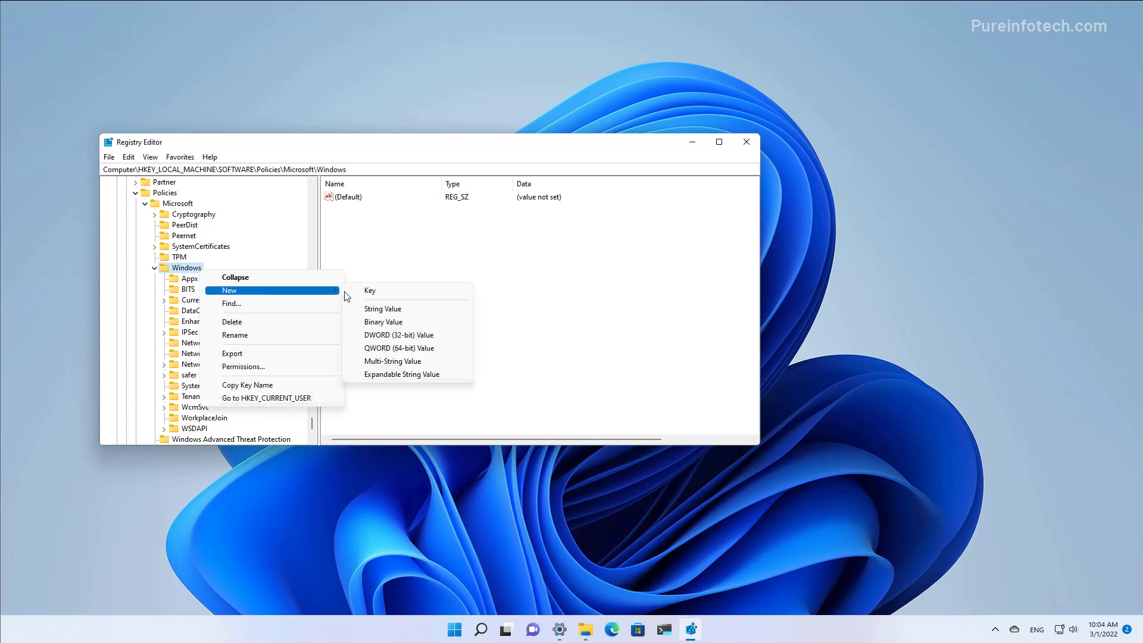
click(407, 294)
text(W)
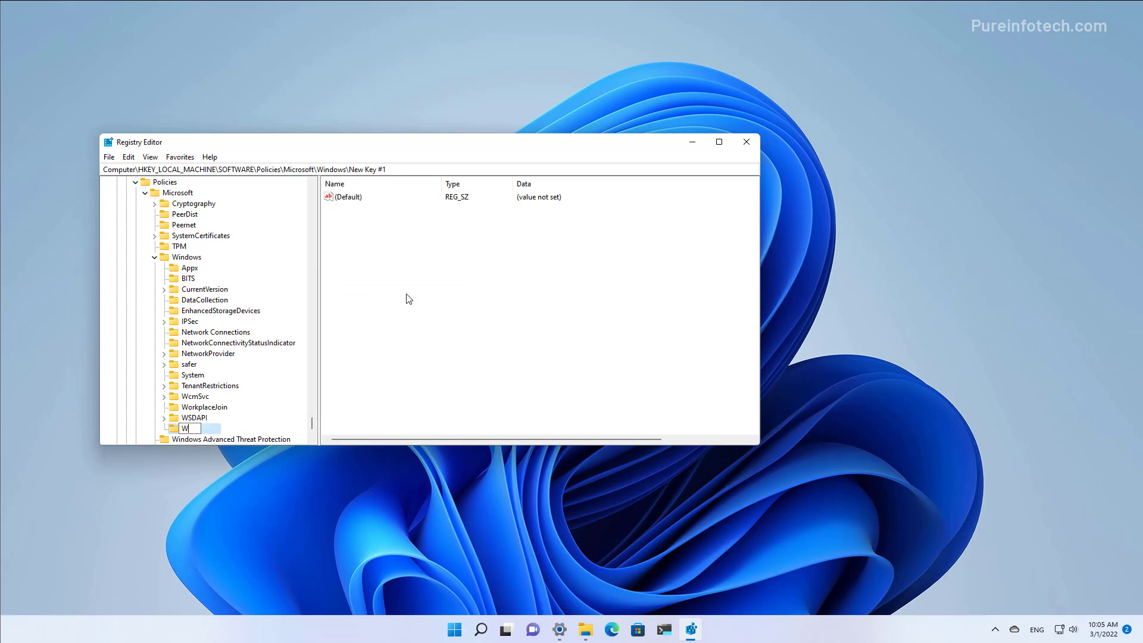
text(indowsUPdate)
key(BackSpace)
key(BackSpace)
key(BackSpace)
key(BackSpace)
key(BackSpace)
text(pdate)
key(Return)
scroll(230, 333, down, 3)
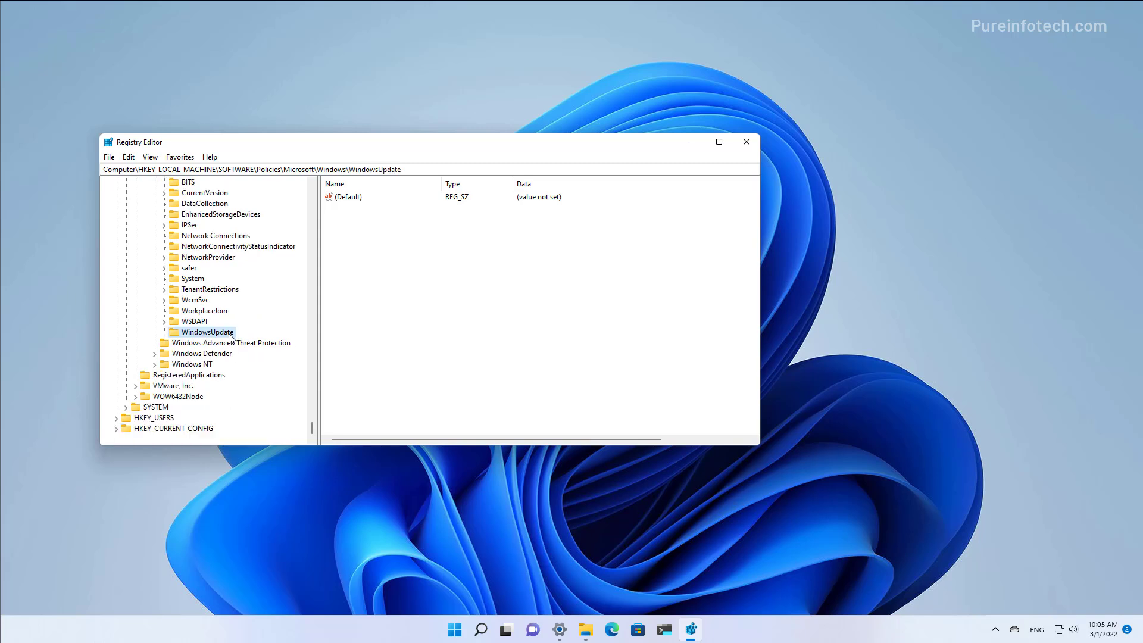
Step: Create an AU subkey under WindowsUpdate
right_click(230, 335)
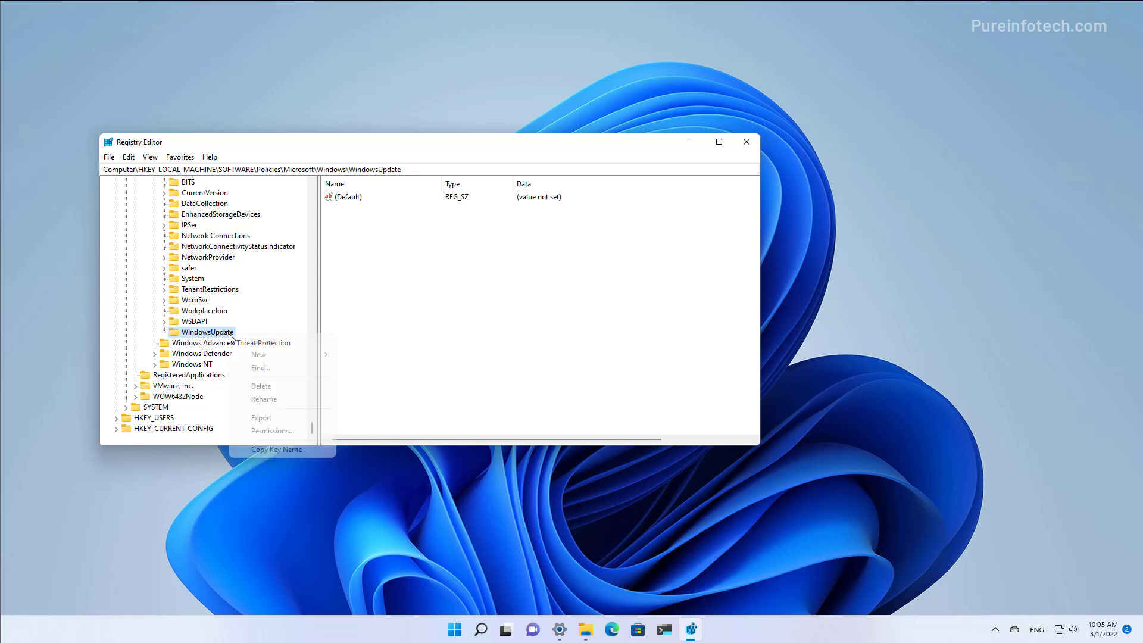
mouse_move(262, 357)
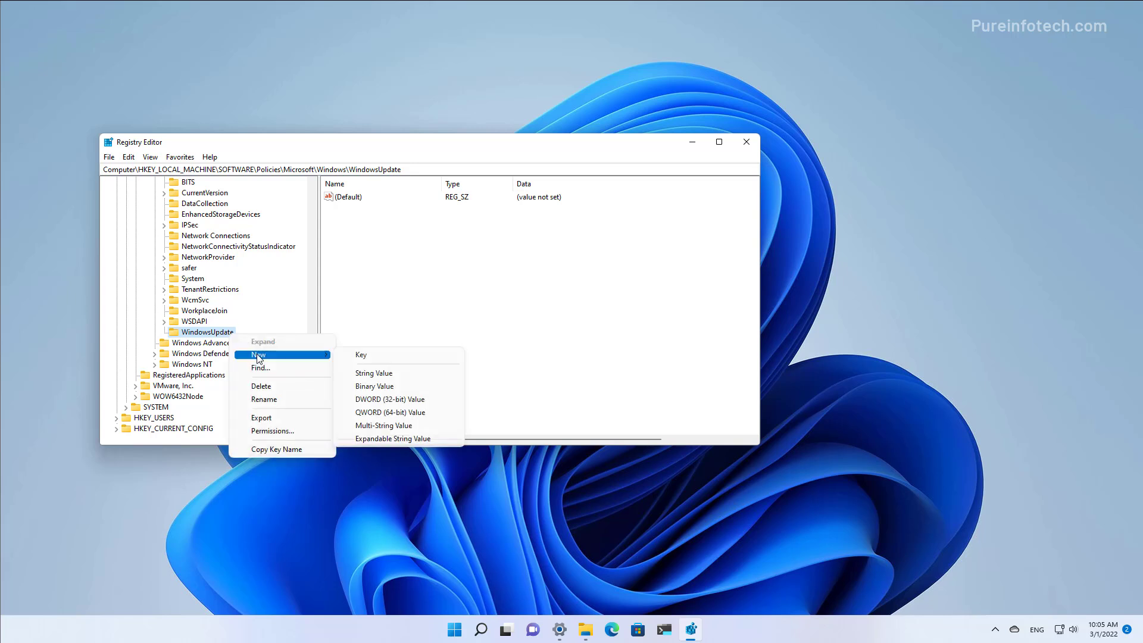
click(431, 356)
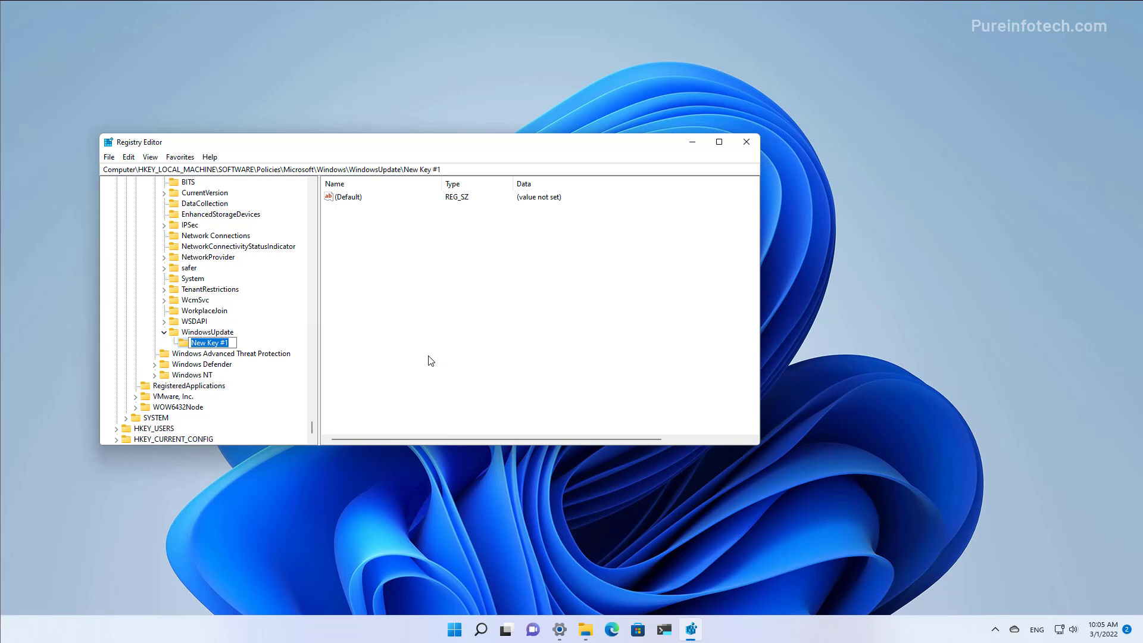
text(AU)
key(Return)
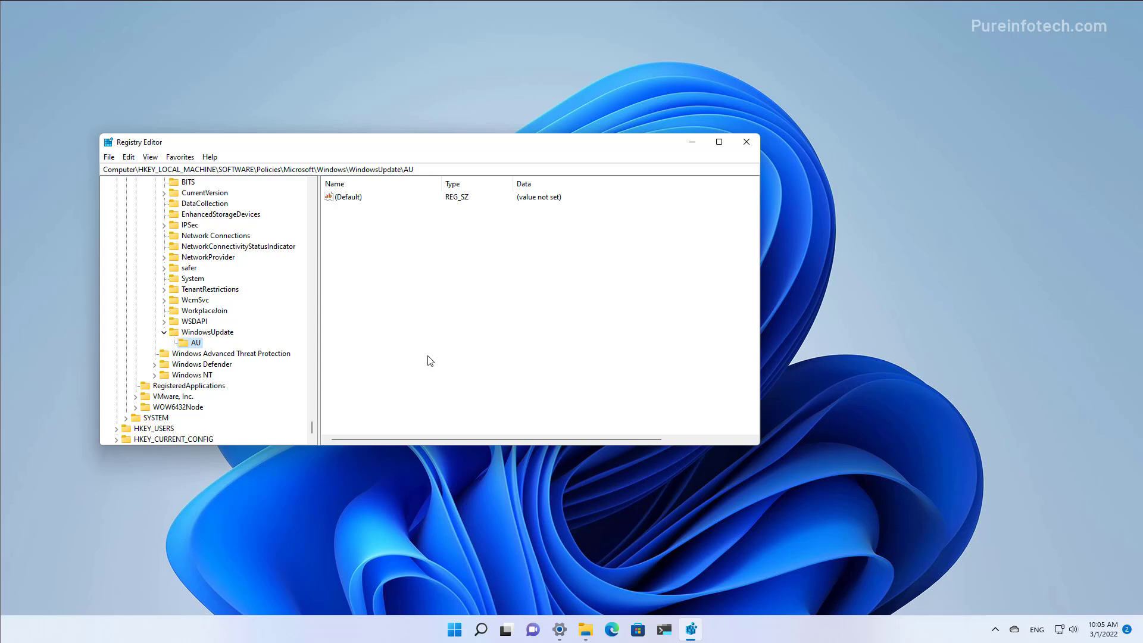
Step: Add a NoAutoUpdate DWORD (32-bit) value to AU with data 1
right_click(197, 344)
mouse_move(230, 365)
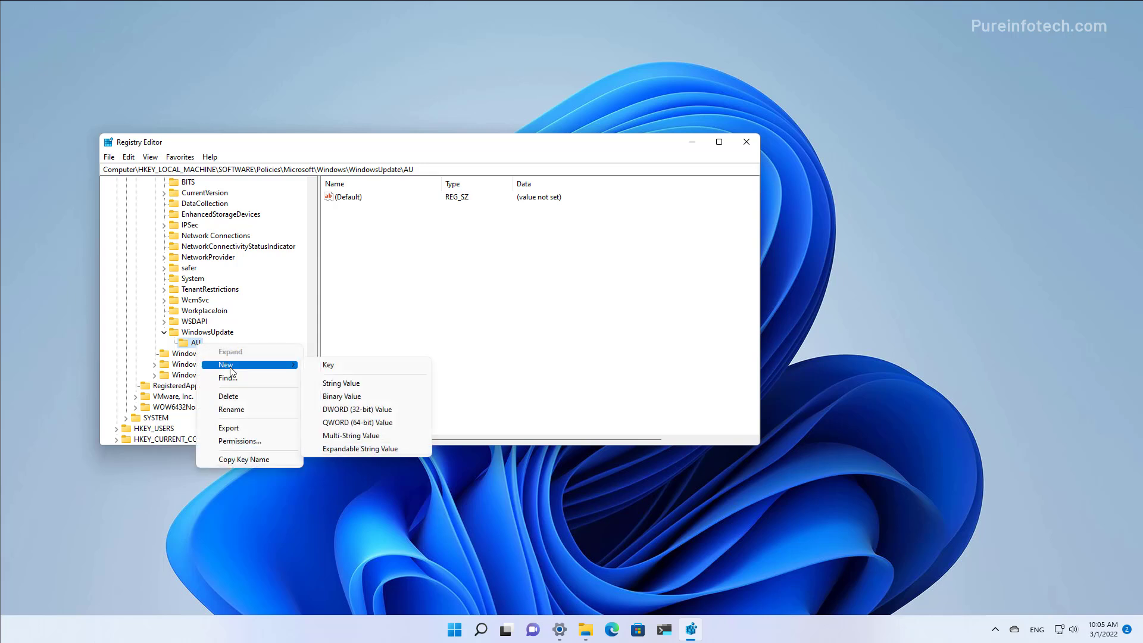
click(358, 410)
text(NoAuto)
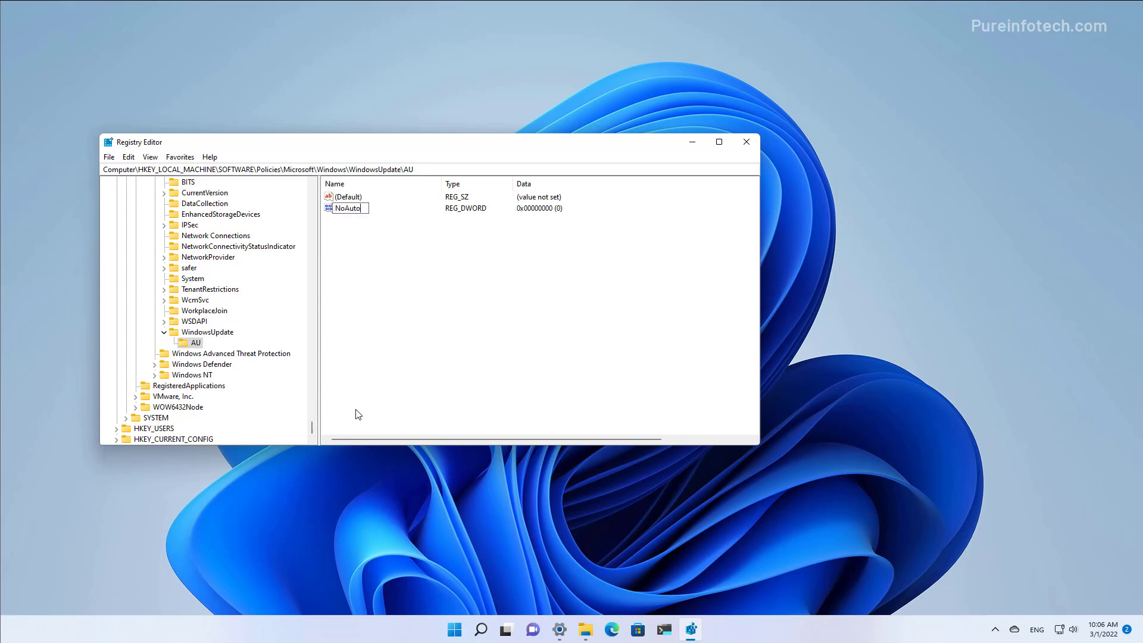
text(Update)
key(Return)
double_click(359, 209)
drag(236, 182, 435, 245)
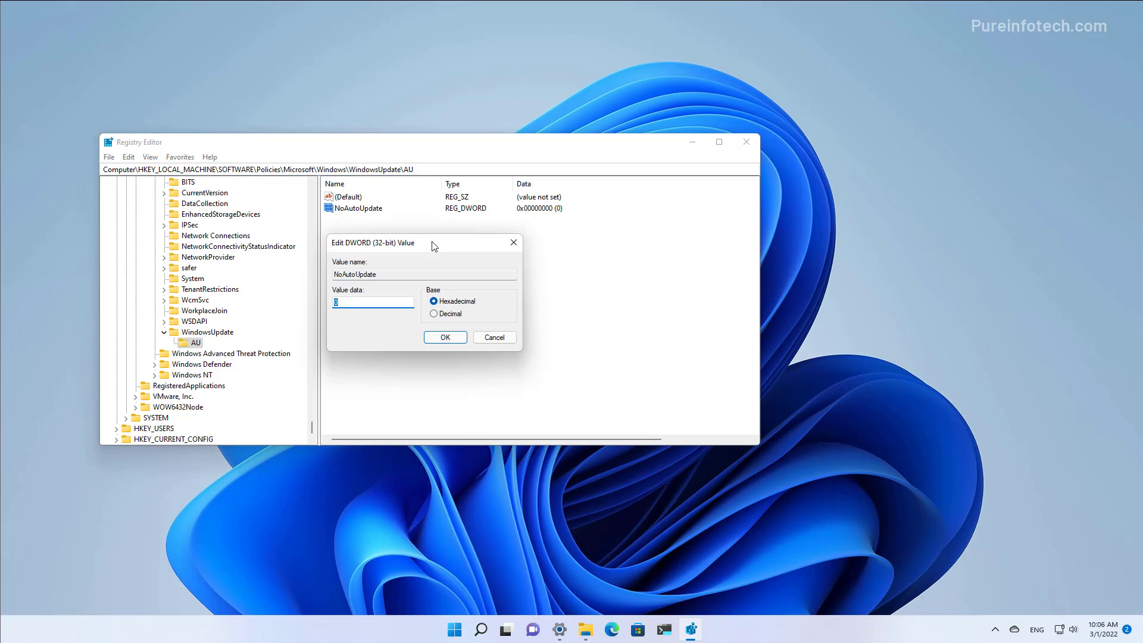
text(1)
click(446, 338)
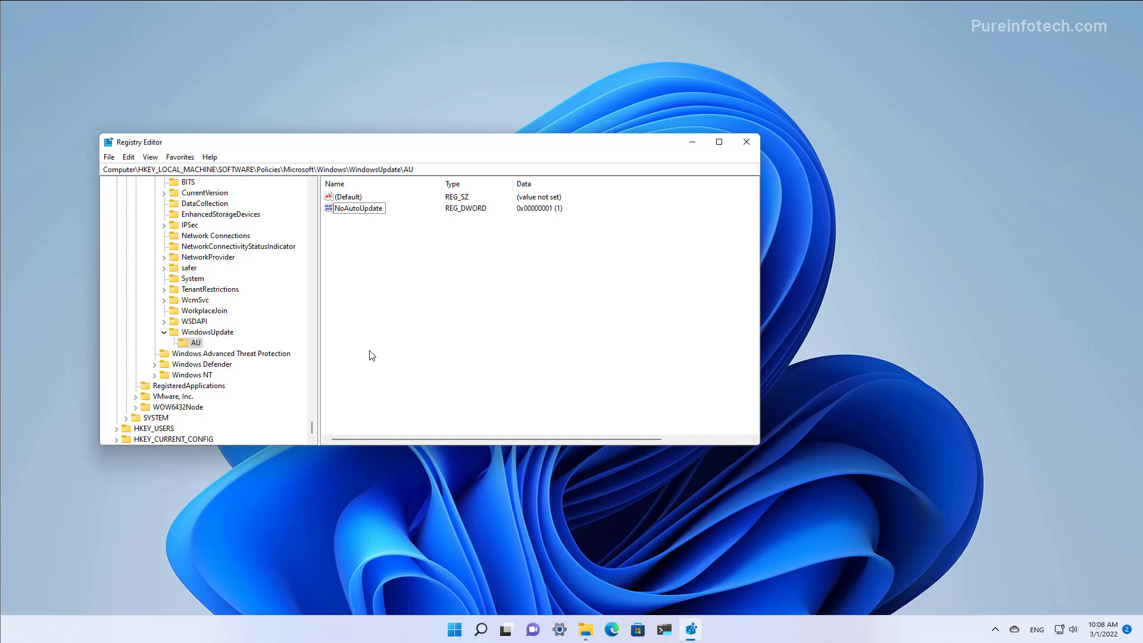
Step: Open Settings and view the Windows Update status page
click(559, 629)
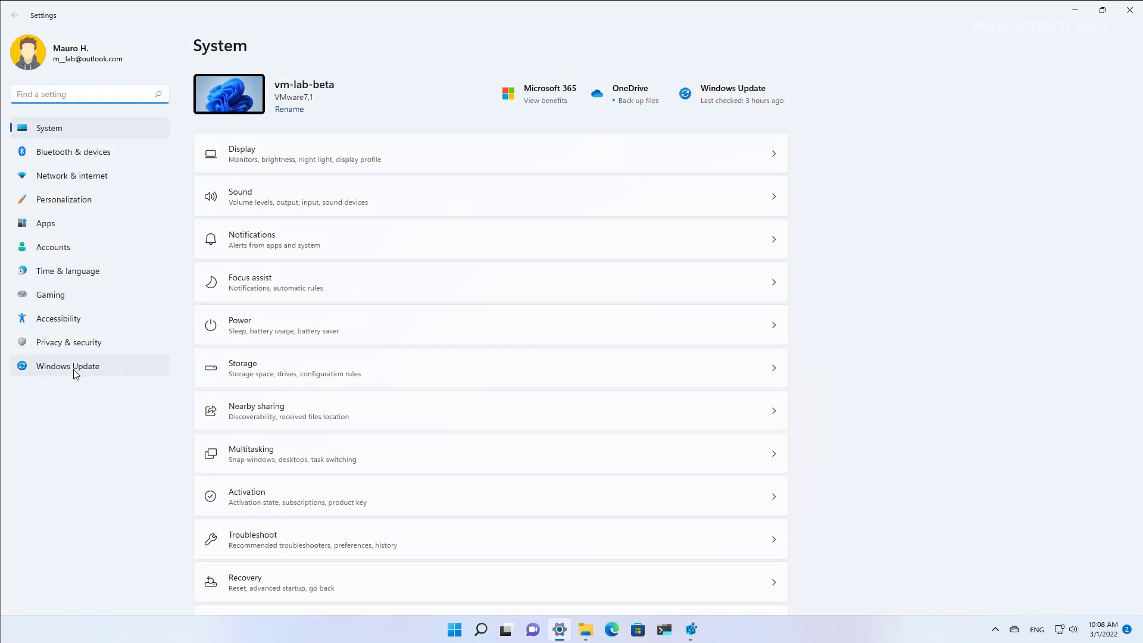
click(75, 368)
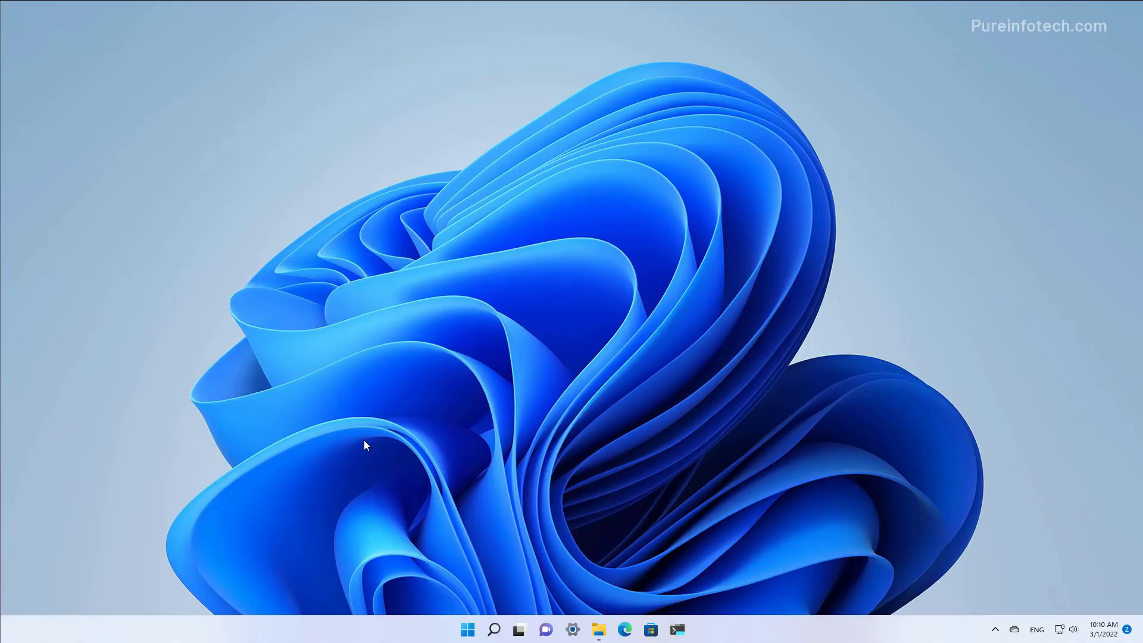
Step: Launch Registry Editor with administrator rights from a reg search
key(super)
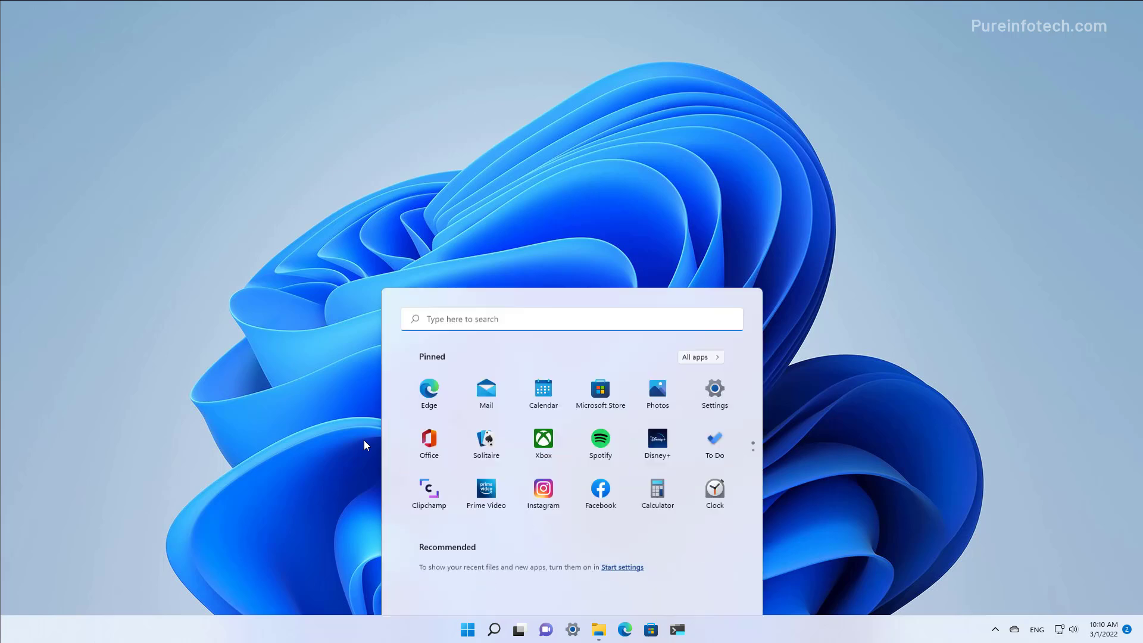
text(reg)
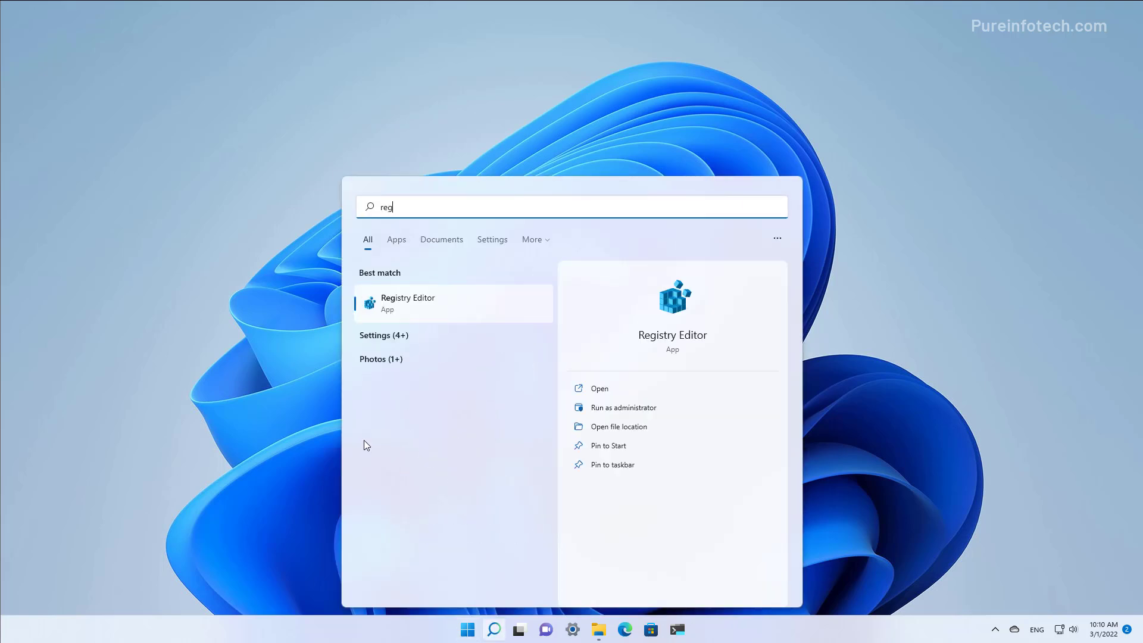
click(383, 308)
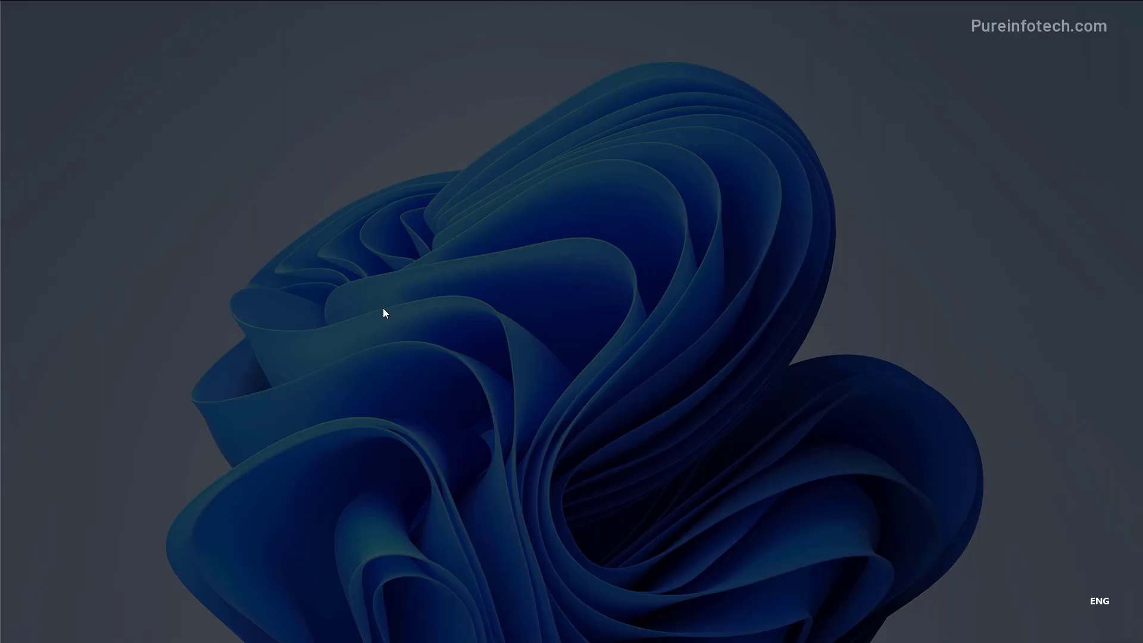
click(530, 405)
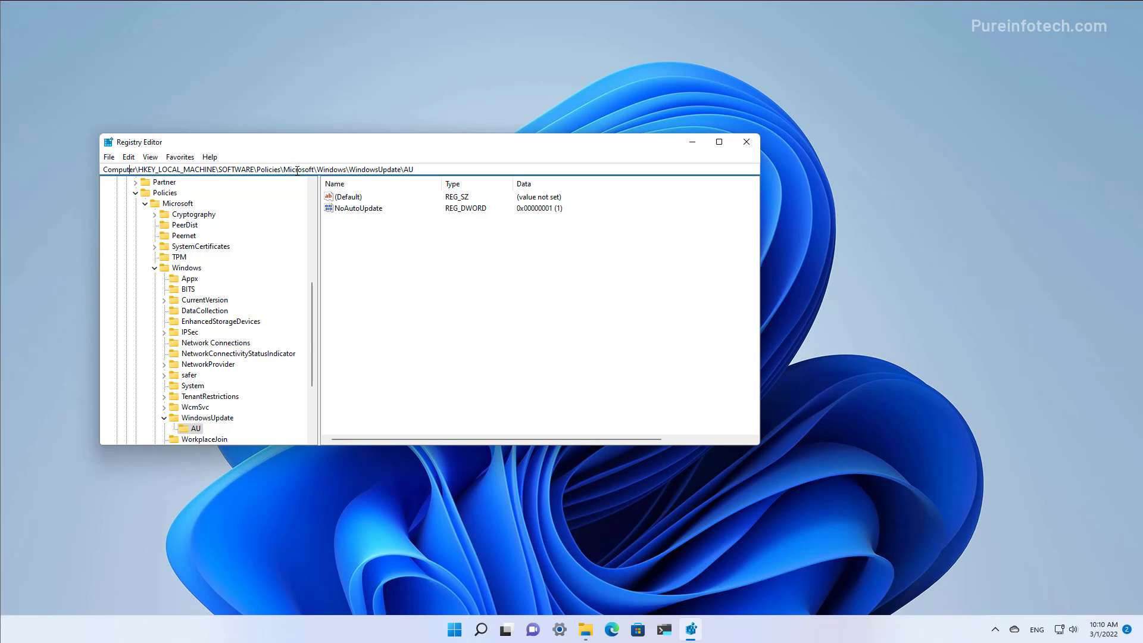
Step: Go up to Policies\Microsoft\Windows and permanently delete the WindowsUpdate key with its subkeys
drag(348, 171, 459, 169)
key(BackSpace)
key(Return)
click(208, 354)
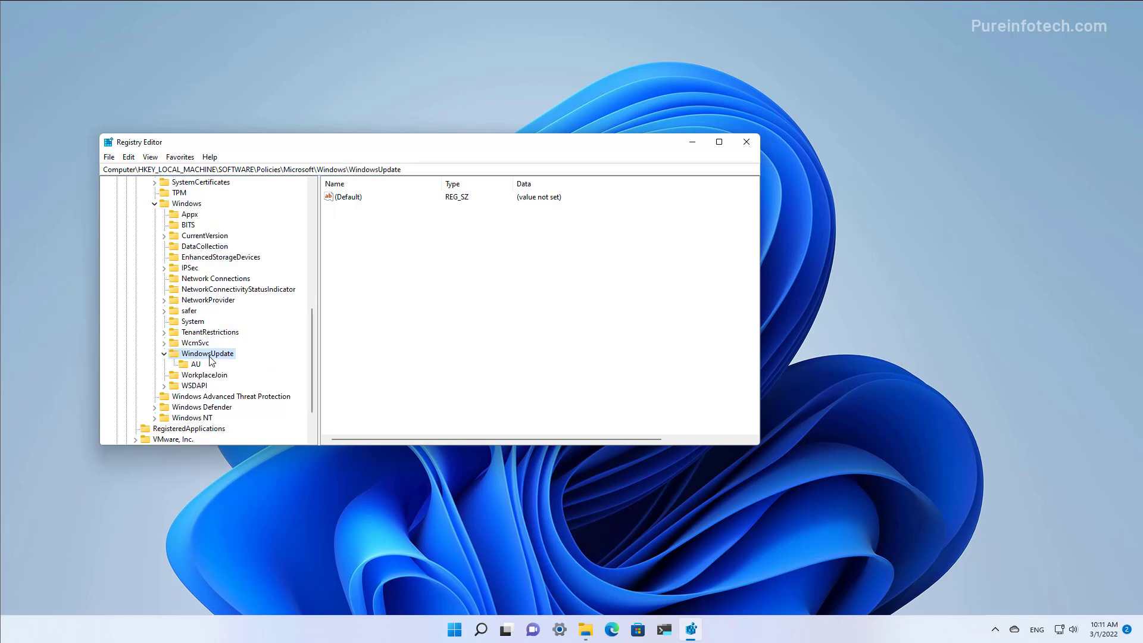
right_click(209, 356)
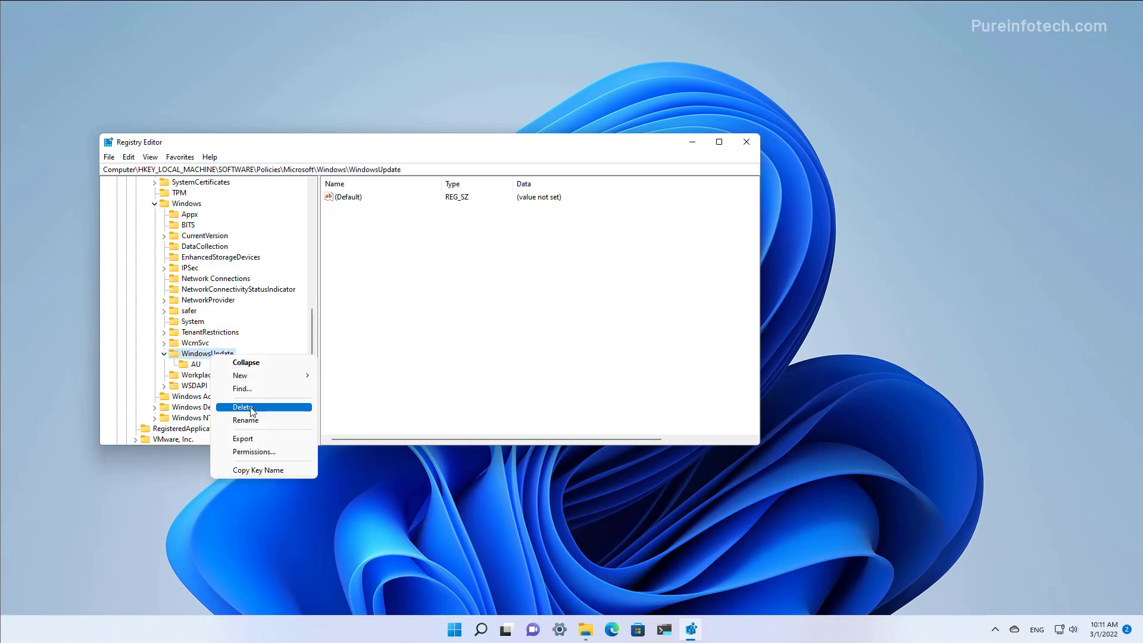
click(252, 409)
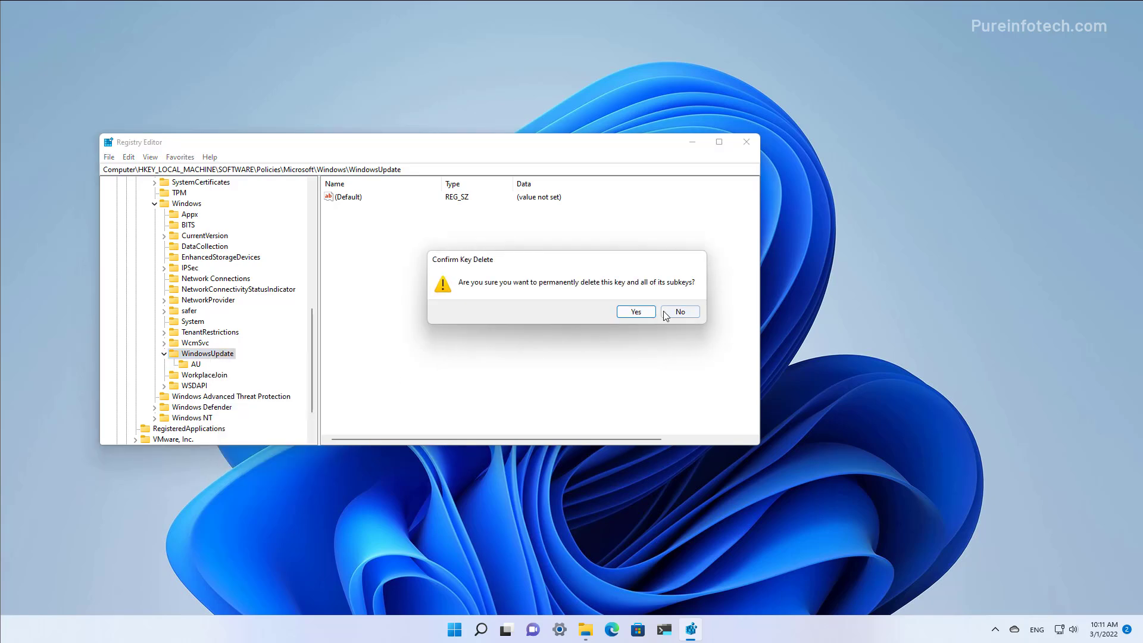
click(634, 313)
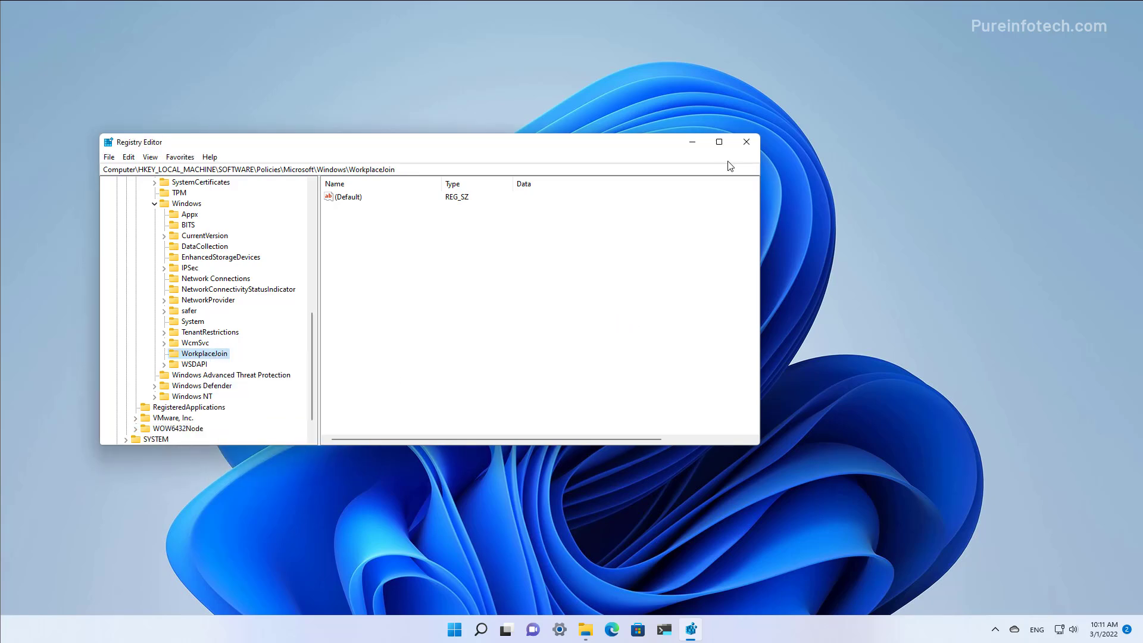